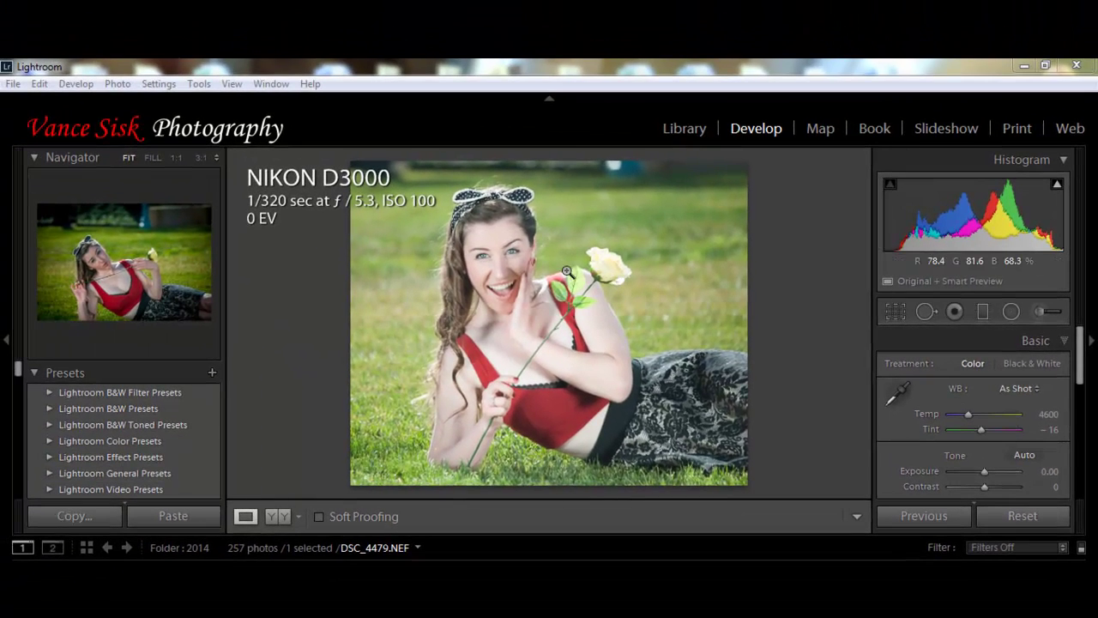
Inspect the model's face and hand at 1:1, and review the photo's existing crop without changing it
{"action": "left_click", "coordinate": [509, 260]}
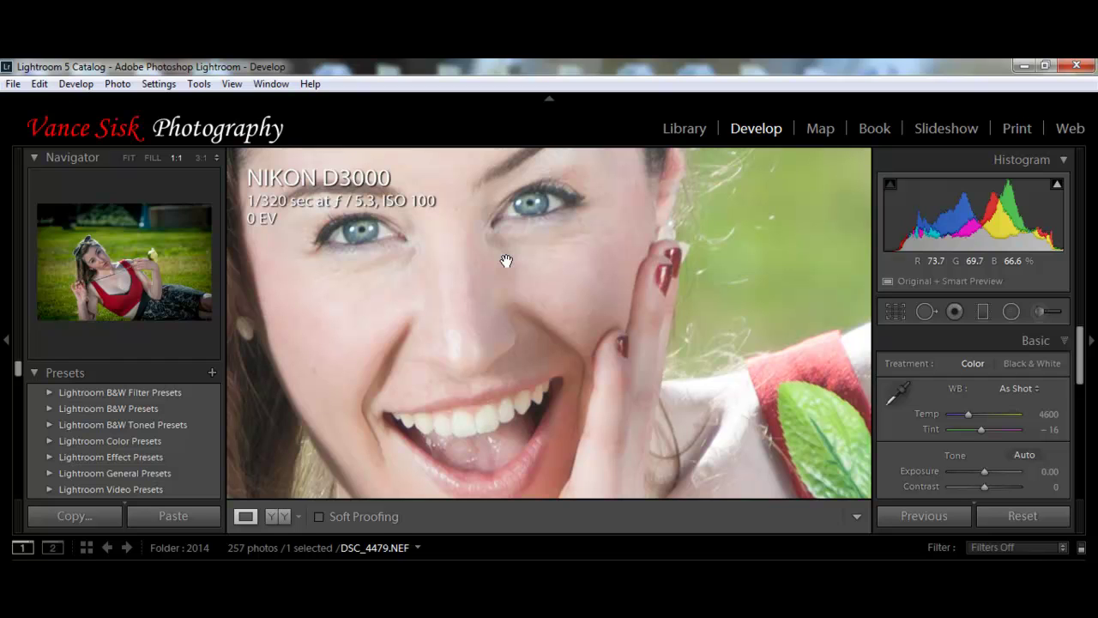
{"action": "left_click_drag", "start_coordinate": [643, 346], "coordinate": [570, 170]}
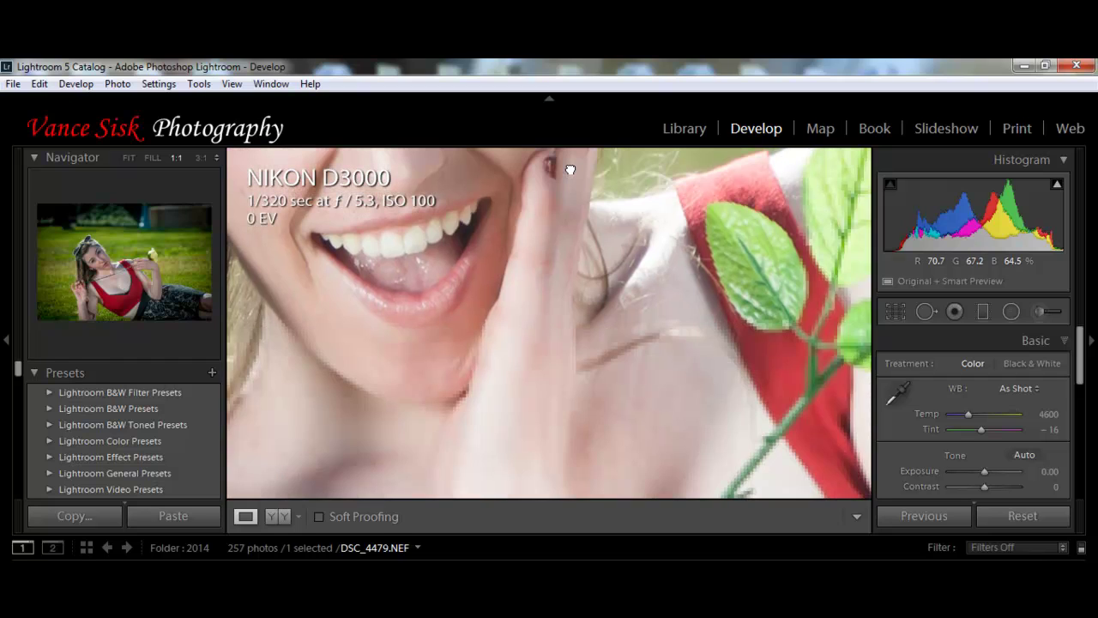
{"action": "left_click", "coordinate": [578, 277]}
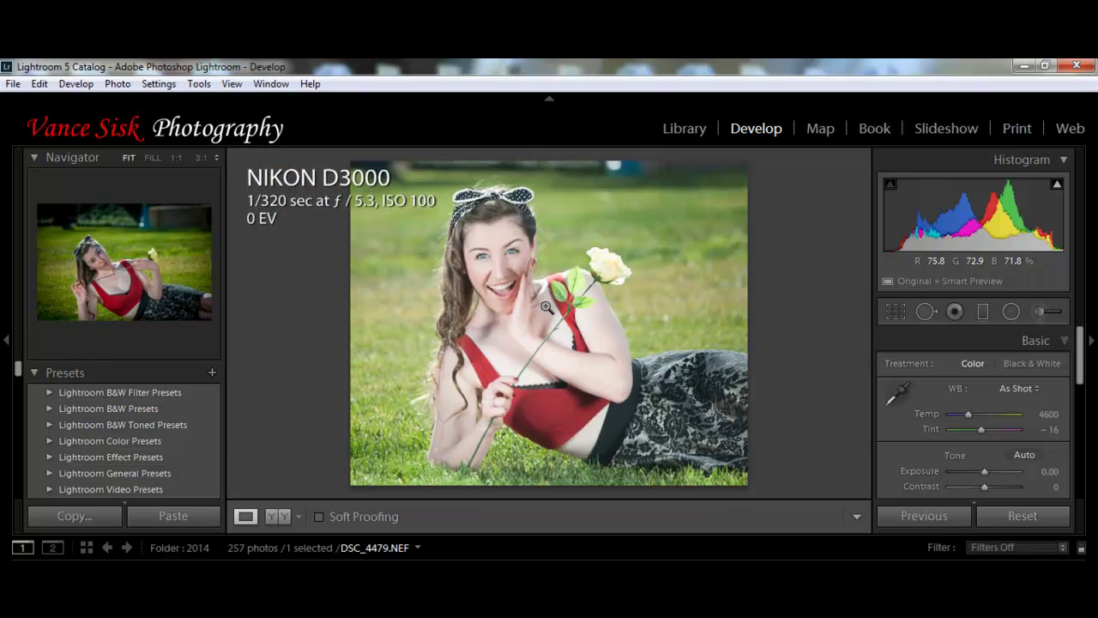
{"action": "left_click", "coordinate": [898, 321]}
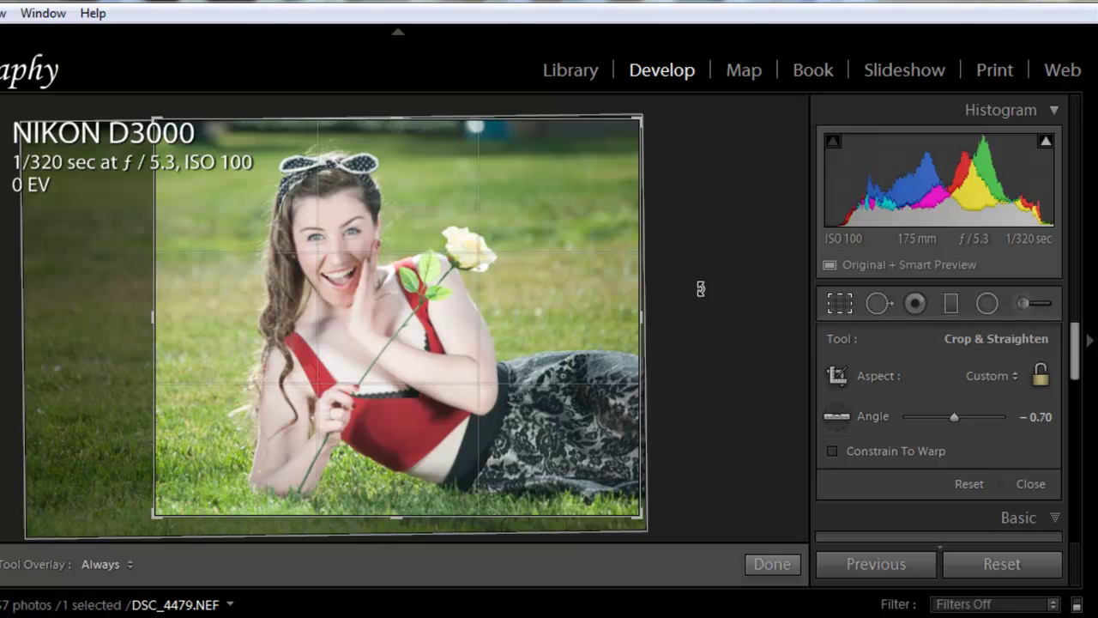
{"action": "left_click", "coordinate": [772, 564]}
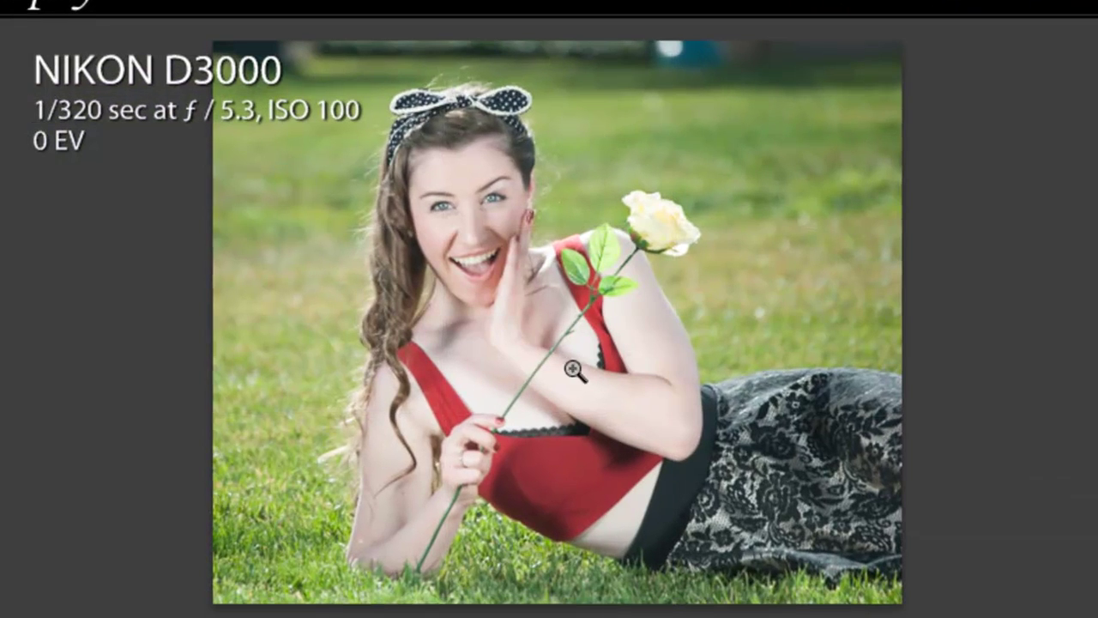
Send a copy of the photo with Lightroom adjustments to Fusion Express 2 (32 bit) for editing
{"action": "right_click", "coordinate": [532, 331]}
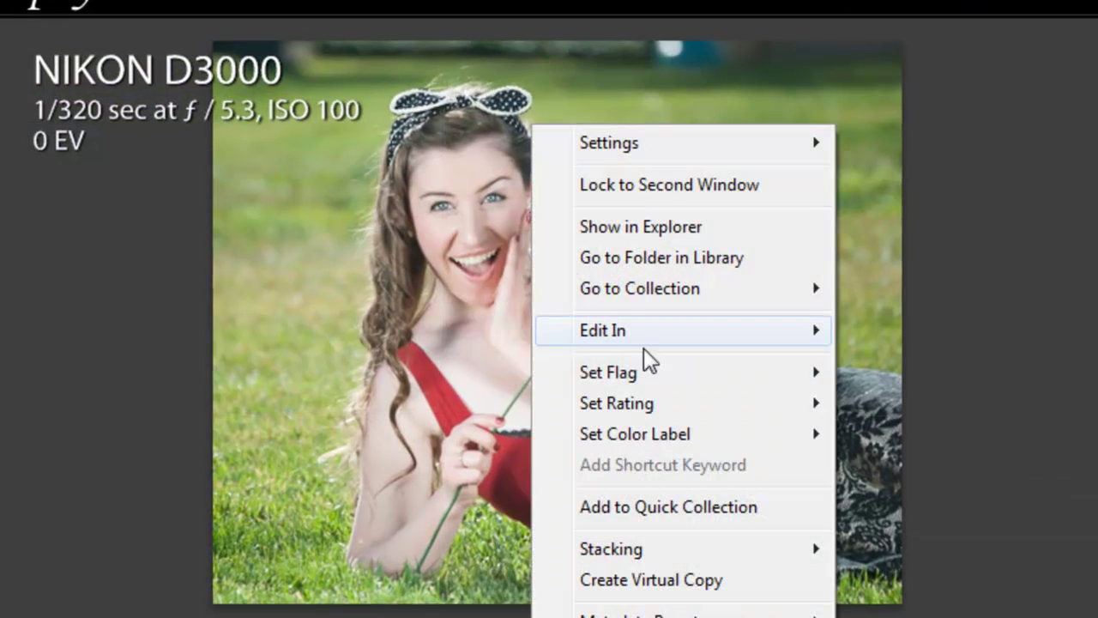
{"action": "mouse_move", "coordinate": [765, 336]}
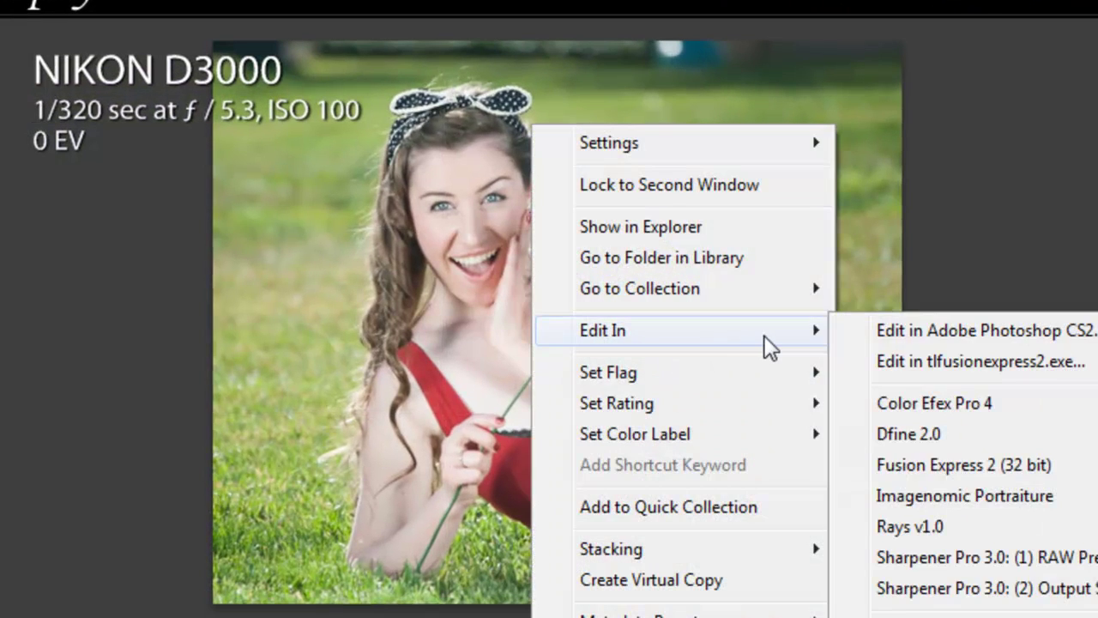
{"action": "left_click", "coordinate": [909, 466]}
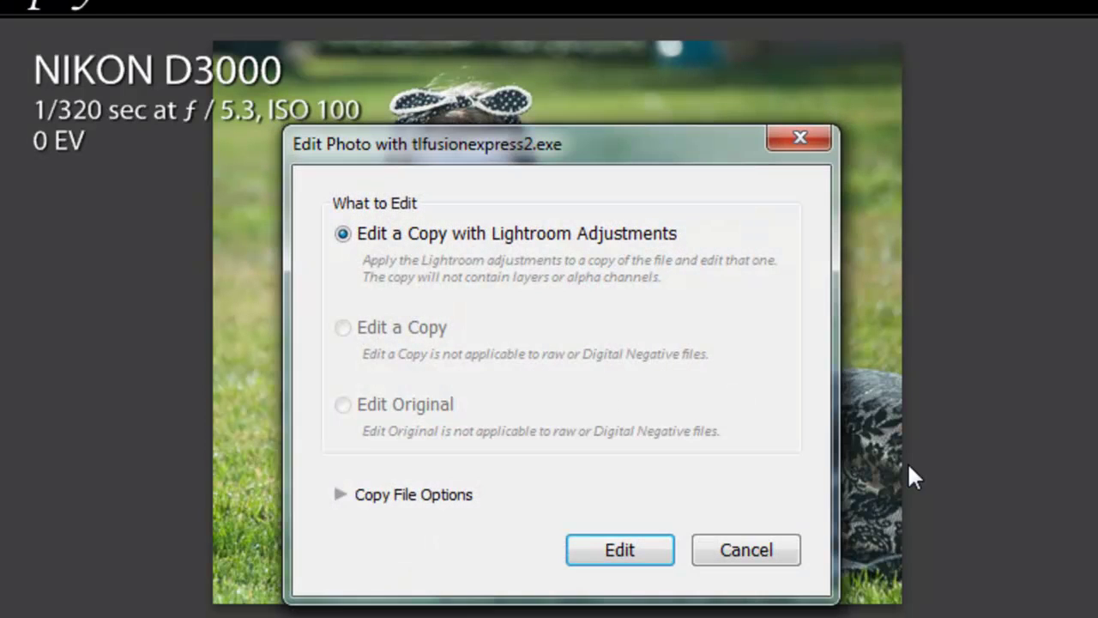
{"action": "left_click", "coordinate": [596, 547]}
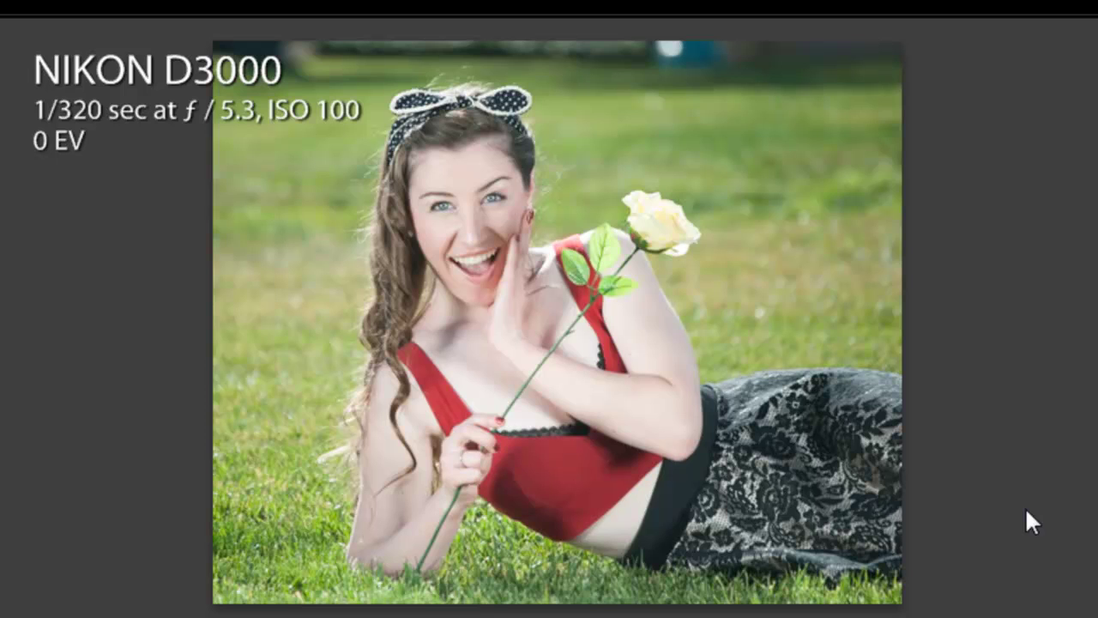
{"action": "key", "text": "f"}
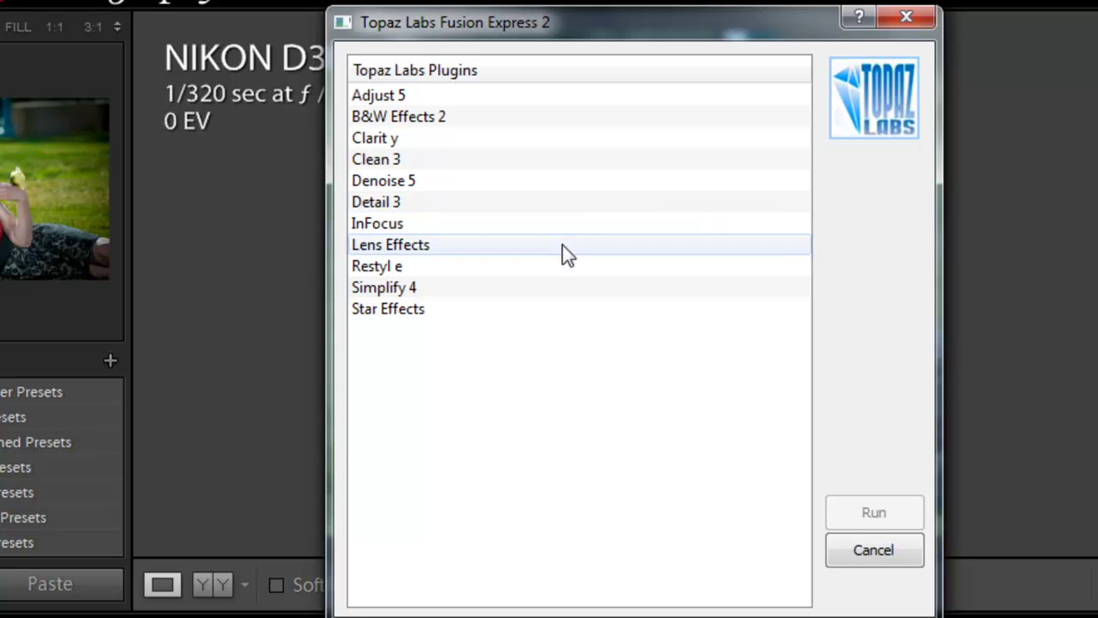
Run the Denoise 5 plugin and centre the model's face in the preview at 100%
{"action": "left_click", "coordinate": [442, 183]}
{"action": "left_click", "coordinate": [854, 508]}
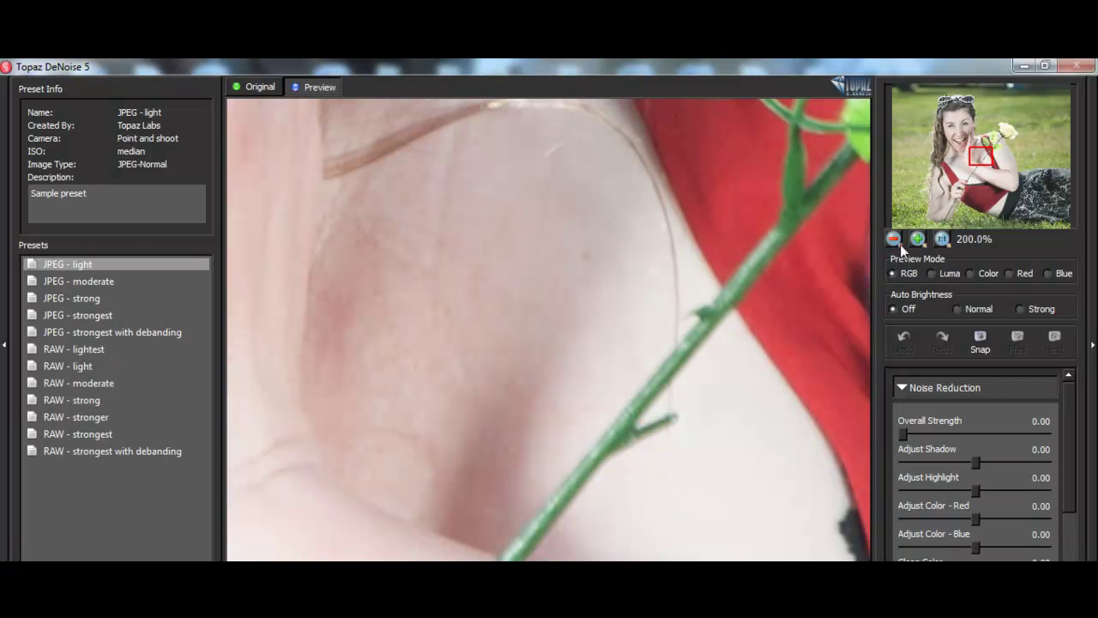
{"action": "left_click", "coordinate": [941, 242]}
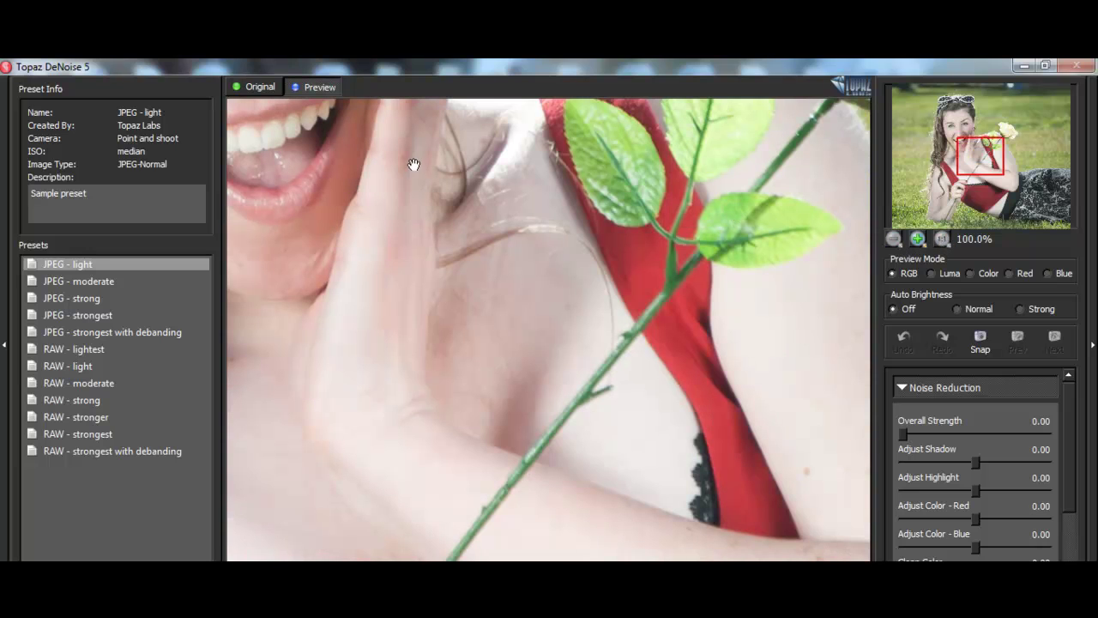
{"action": "left_click_drag", "start_coordinate": [402, 163], "coordinate": [608, 410]}
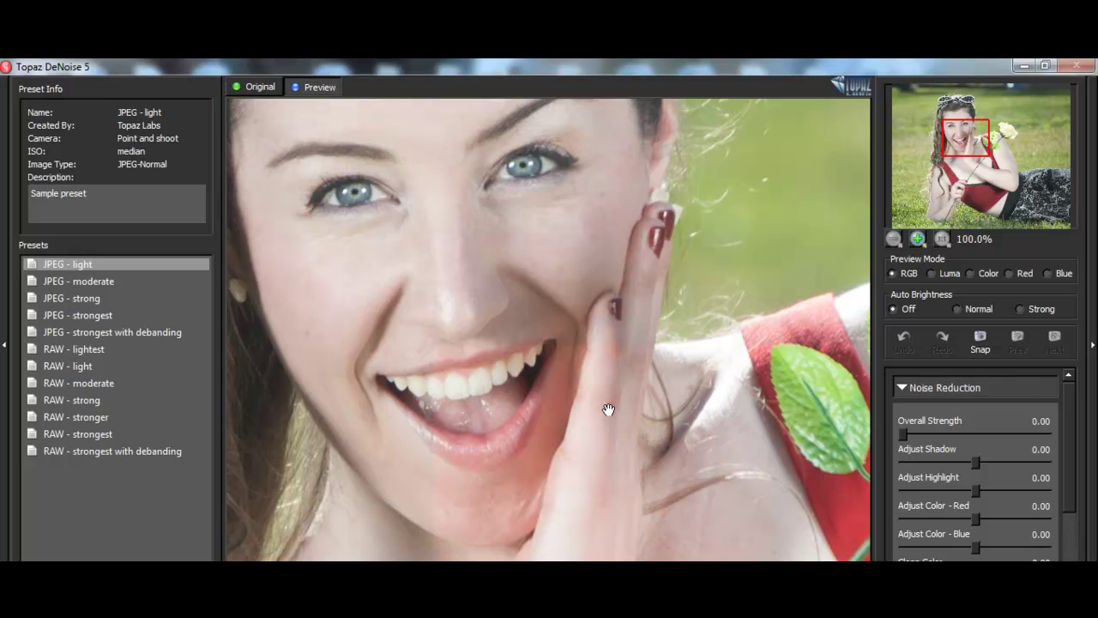
{"action": "left_click_drag", "start_coordinate": [512, 243], "coordinate": [573, 331]}
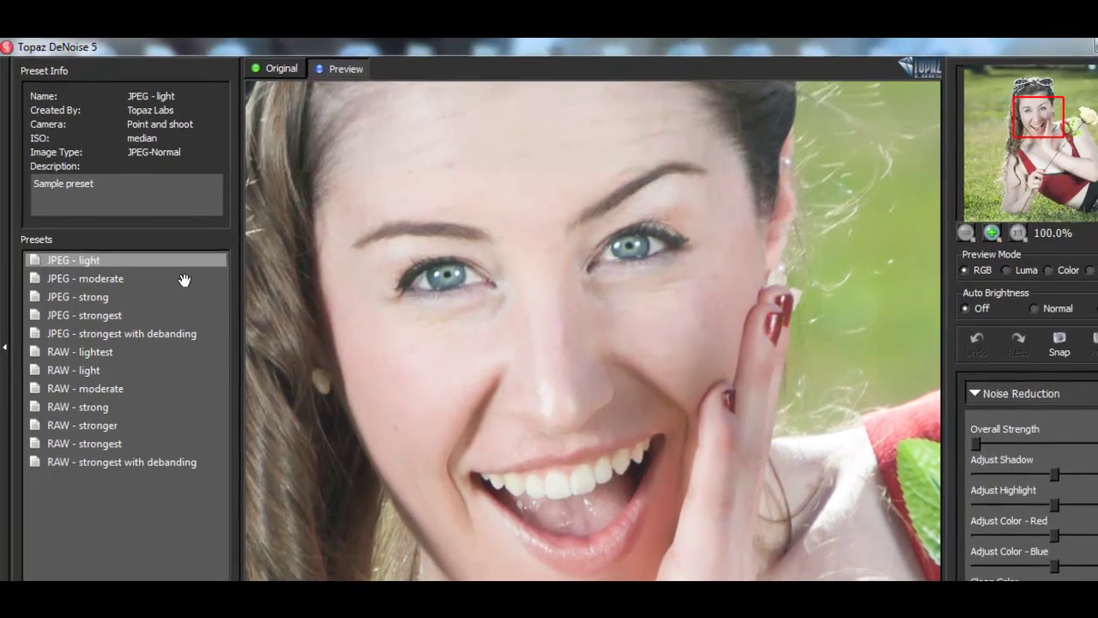
Try various JPEG and RAW noise reduction presets on the face, ending with RAW - light
{"action": "left_click", "coordinate": [184, 279]}
{"action": "left_click", "coordinate": [133, 333]}
{"action": "left_click", "coordinate": [135, 425]}
{"action": "left_click", "coordinate": [137, 462]}
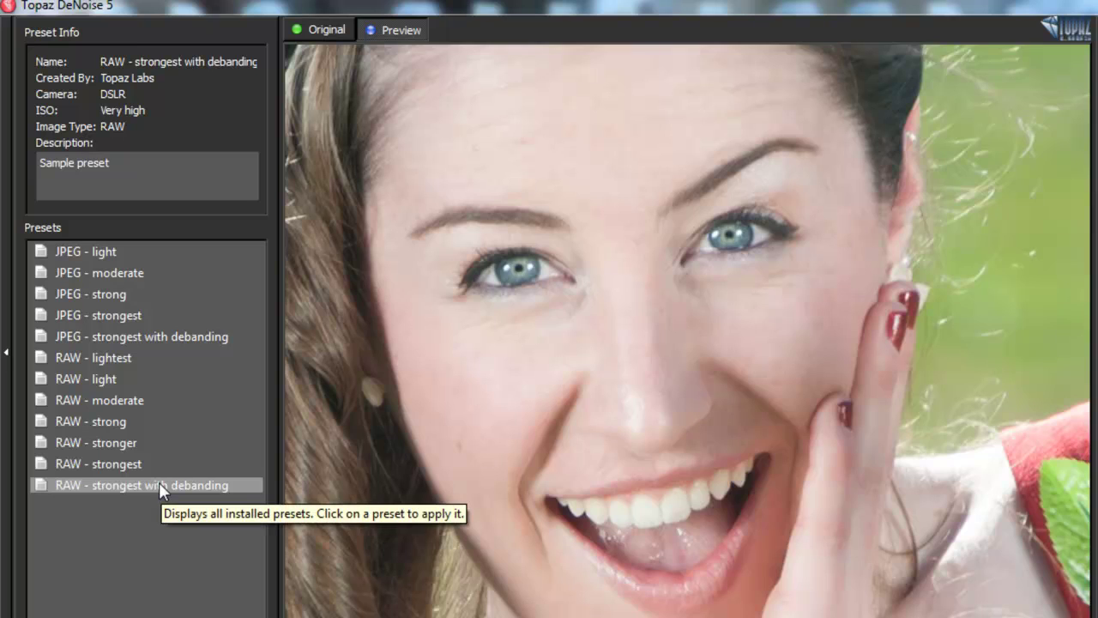
{"action": "left_click", "coordinate": [170, 378]}
{"action": "left_click", "coordinate": [173, 358]}
{"action": "left_click", "coordinate": [168, 378]}
{"action": "left_click", "coordinate": [168, 378]}
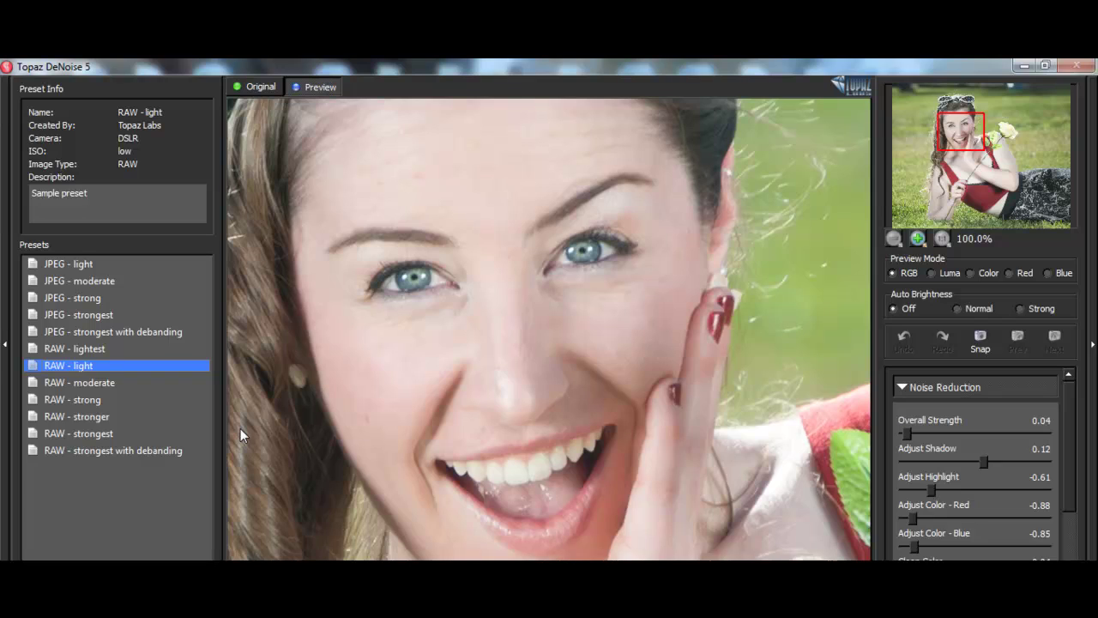
Apply the RAW - moderate noise reduction preset and compare the original image with the preview
{"action": "left_click", "coordinate": [136, 364]}
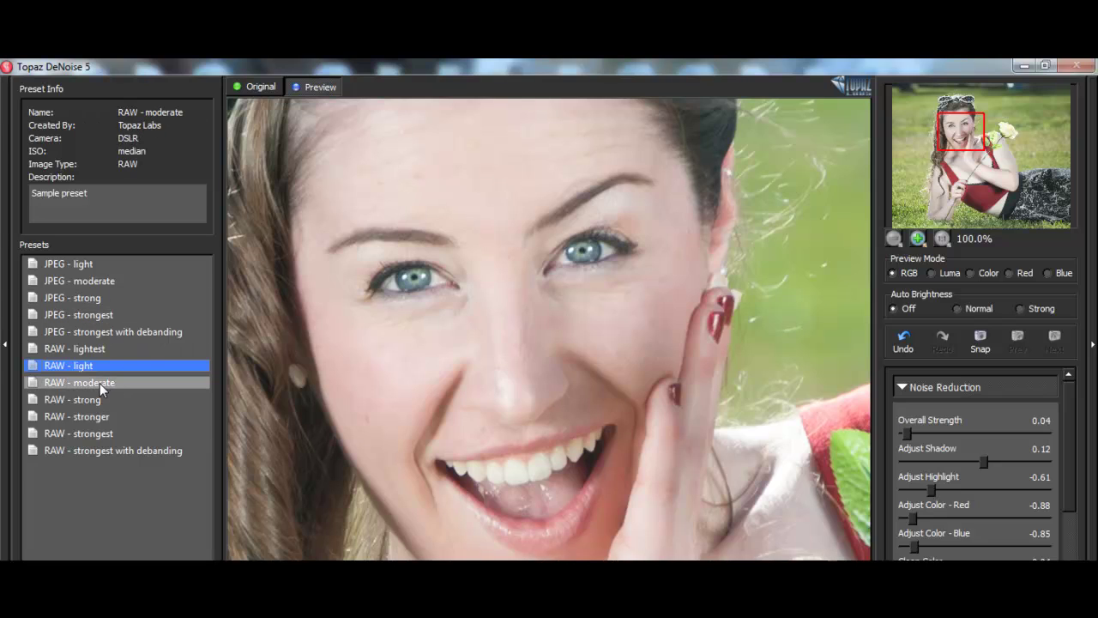
{"action": "left_click", "coordinate": [99, 383]}
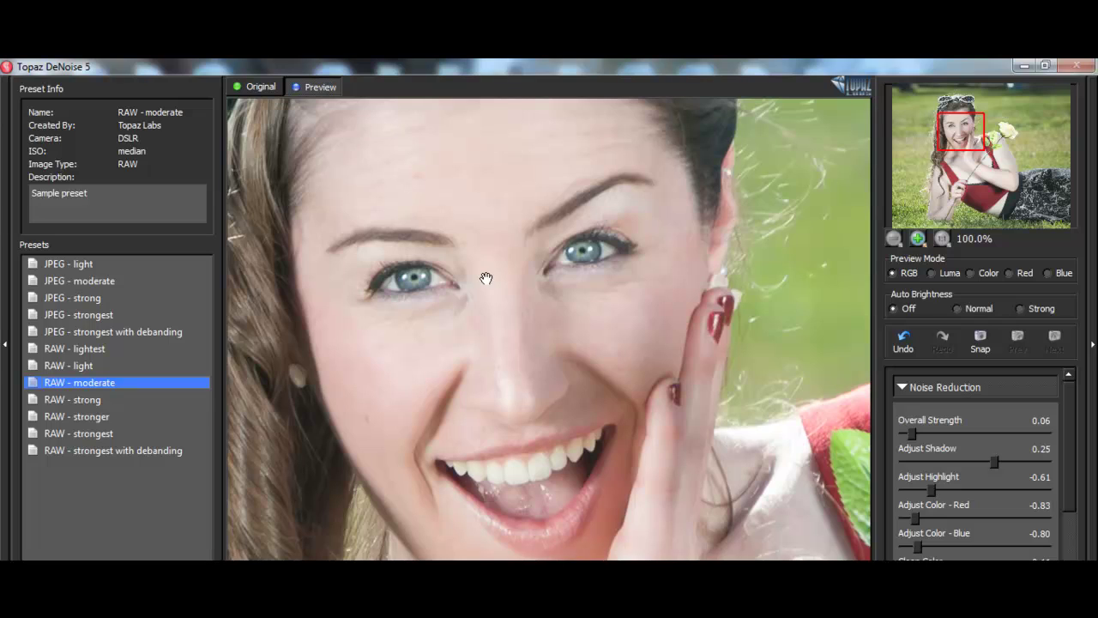
{"action": "left_click", "coordinate": [259, 89]}
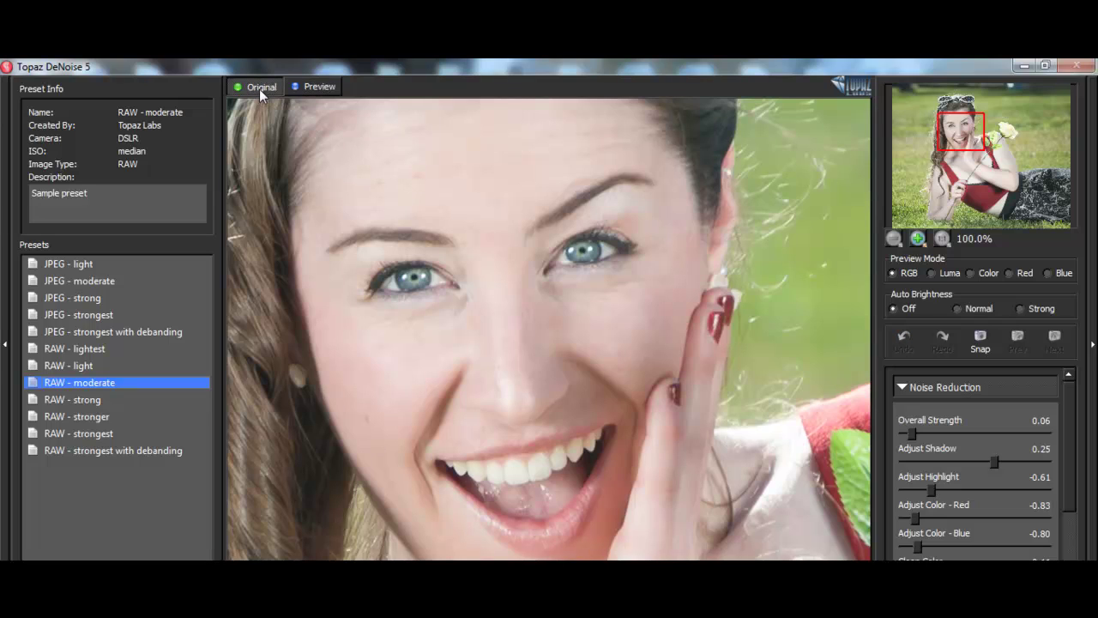
{"action": "left_click", "coordinate": [325, 88]}
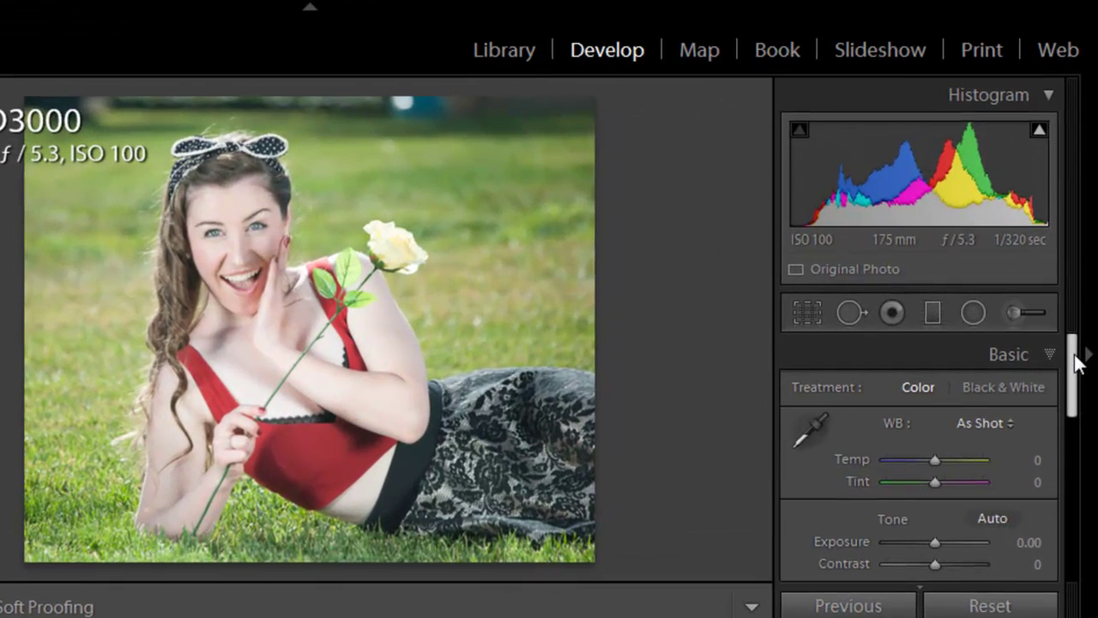
Set the denoised photo's Highlights to -100 and Shadows to +100
{"action": "left_click_drag", "start_coordinate": [1073, 359], "coordinate": [1072, 402]}
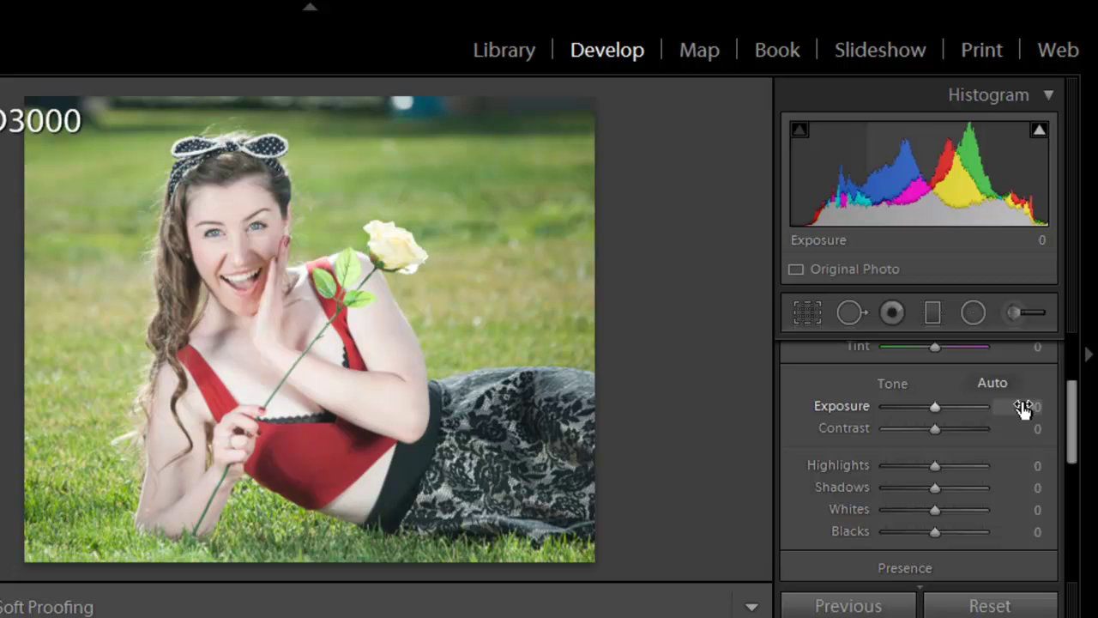
{"action": "left_click_drag", "start_coordinate": [936, 465], "coordinate": [858, 466]}
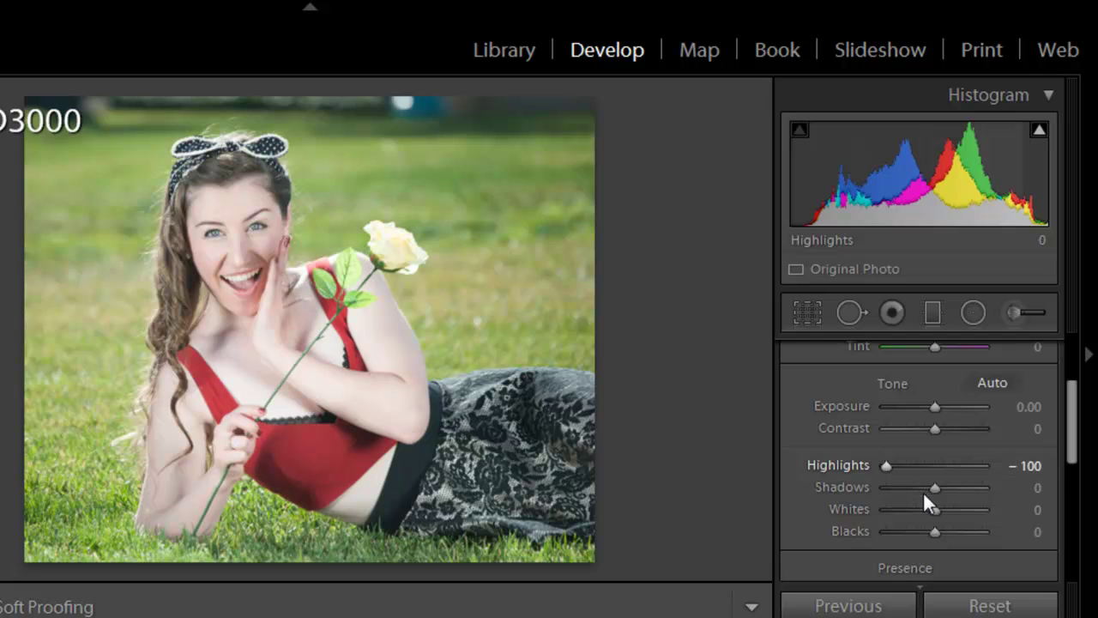
{"action": "left_click_drag", "start_coordinate": [935, 496], "coordinate": [995, 502]}
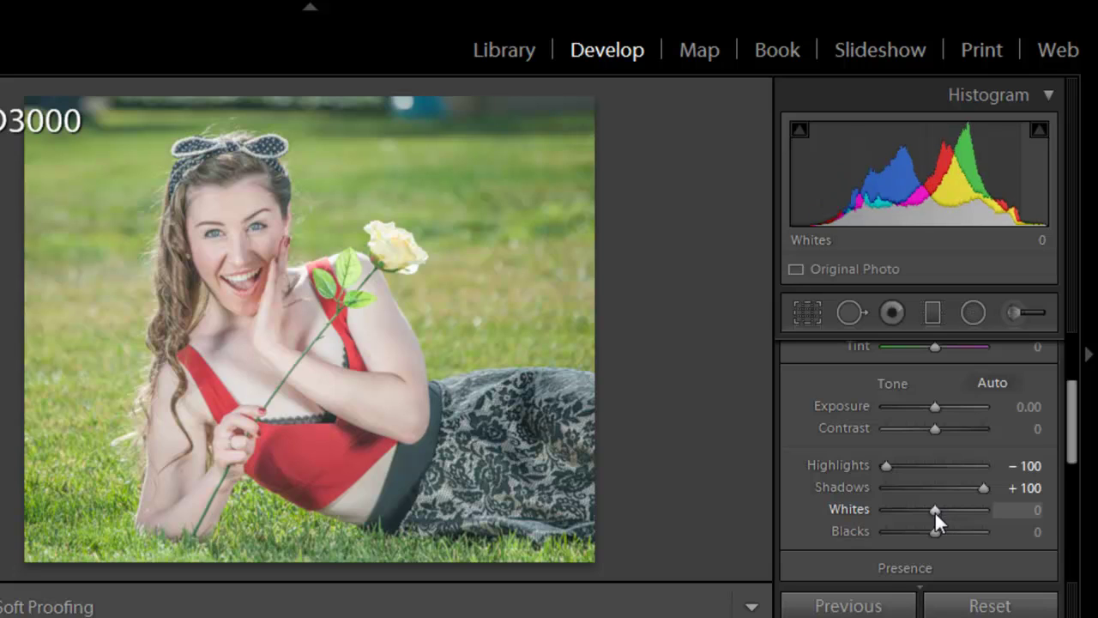
Set Whites to +24 using the clipping preview, and lower Blacks to -81
{"action": "left_click", "coordinate": [934, 511], "text": "alt"}
{"action": "left_click_drag", "start_coordinate": [935, 510], "coordinate": [945, 511]}
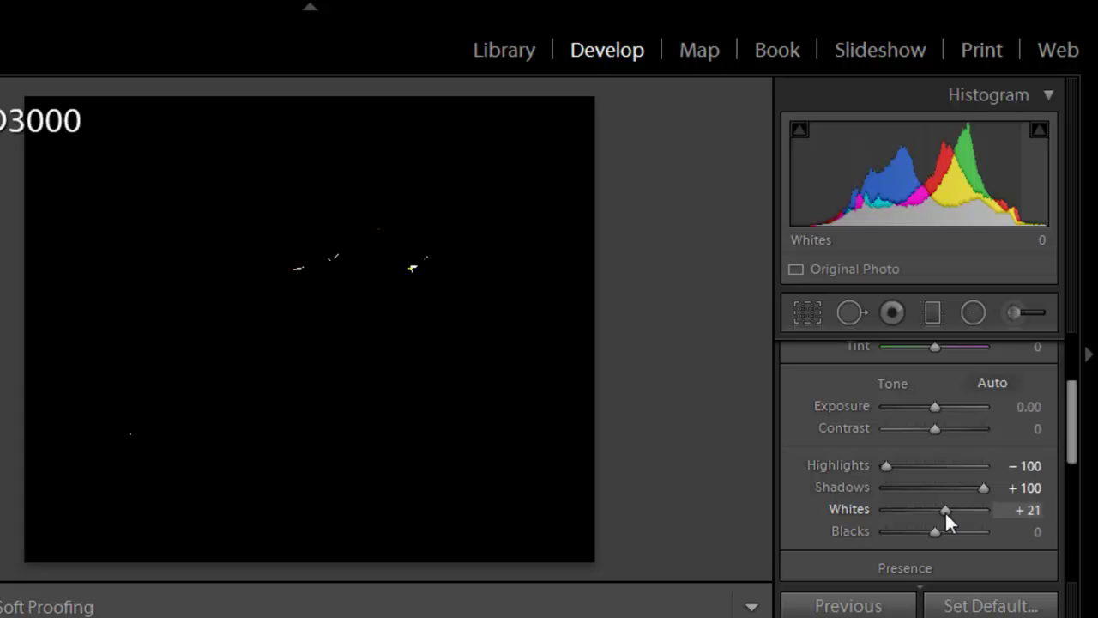
{"action": "left_click_drag", "start_coordinate": [945, 512], "coordinate": [947, 516]}
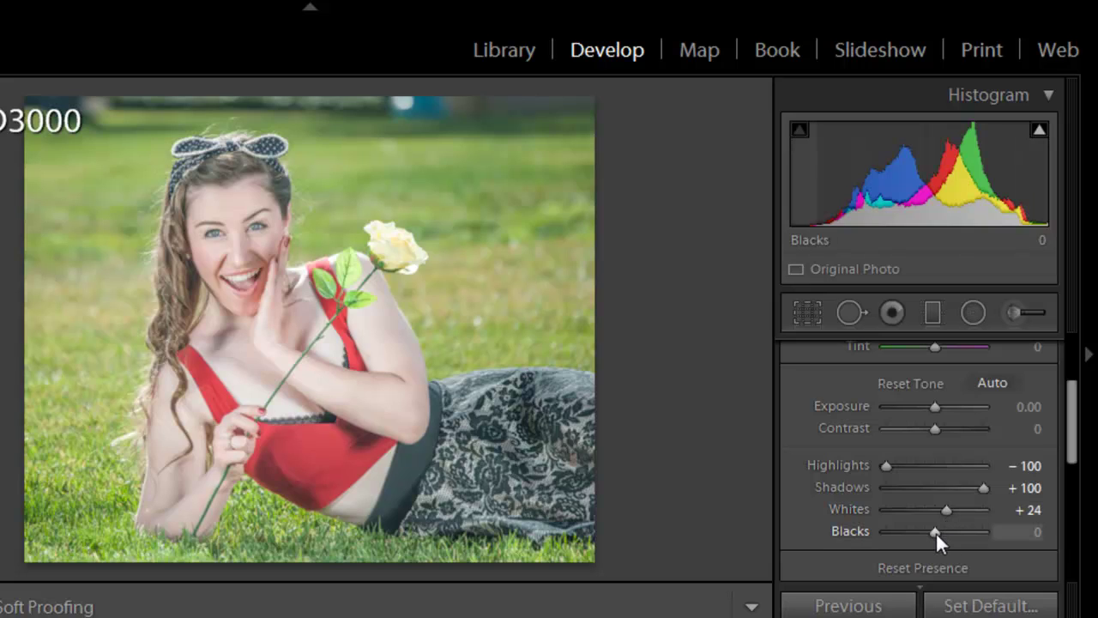
{"action": "left_click_drag", "start_coordinate": [937, 532], "coordinate": [897, 532]}
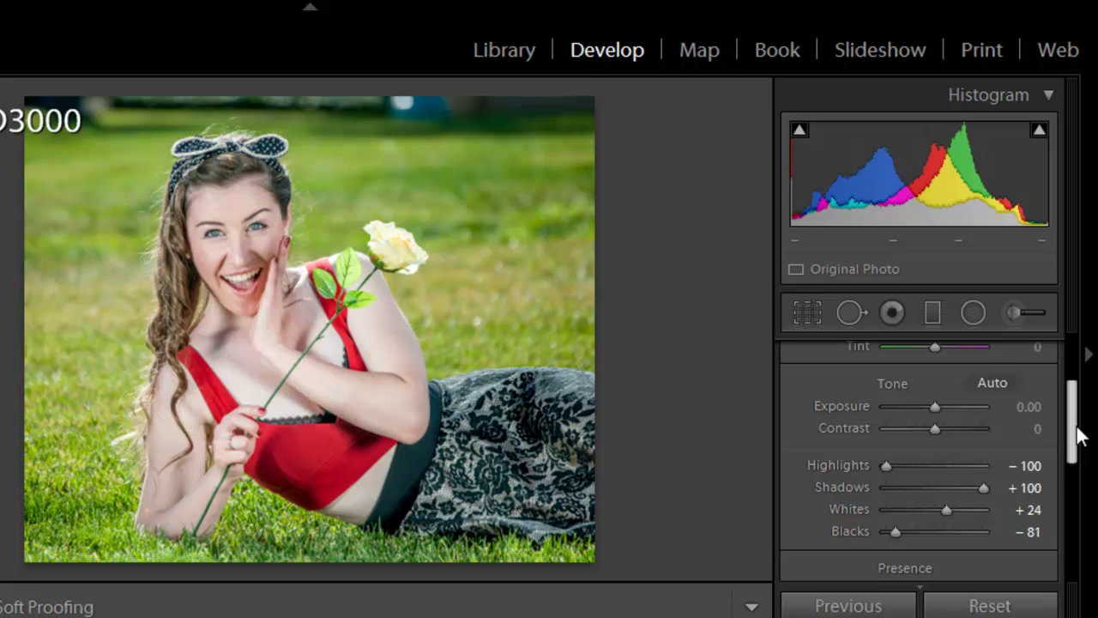
Set the photo's Clarity to +10 and Vibrance to +25
{"action": "left_click_drag", "start_coordinate": [1079, 437], "coordinate": [1079, 486]}
{"action": "left_click", "coordinate": [1037, 439]}
{"action": "type", "text": "10"}
{"action": "key", "text": "Tab"}
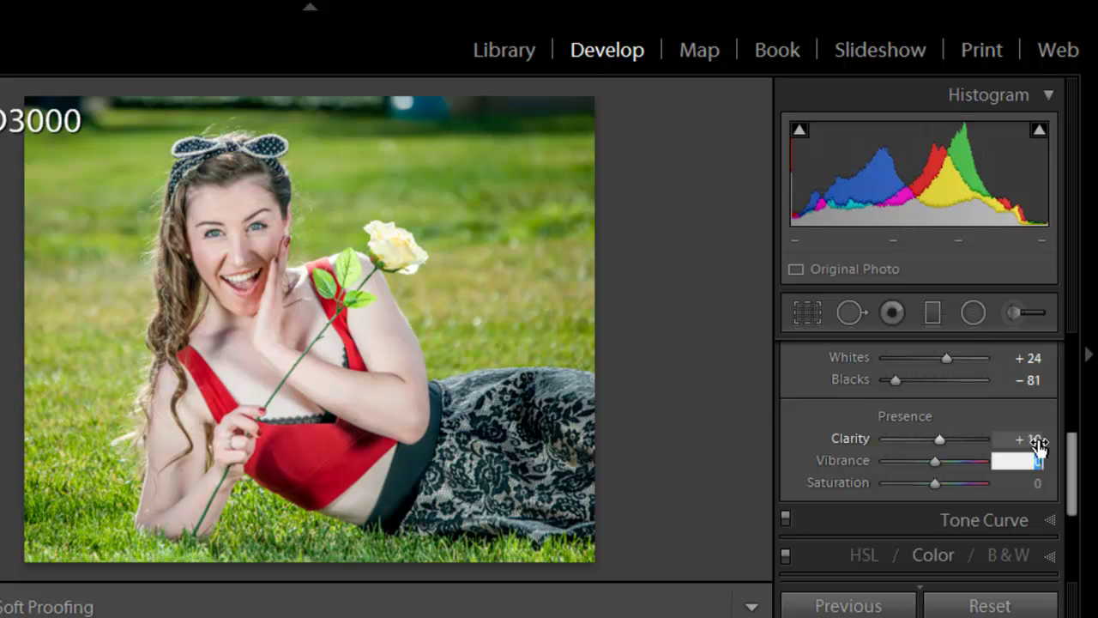
{"action": "type", "text": "25"}
{"action": "key", "text": "Tab"}
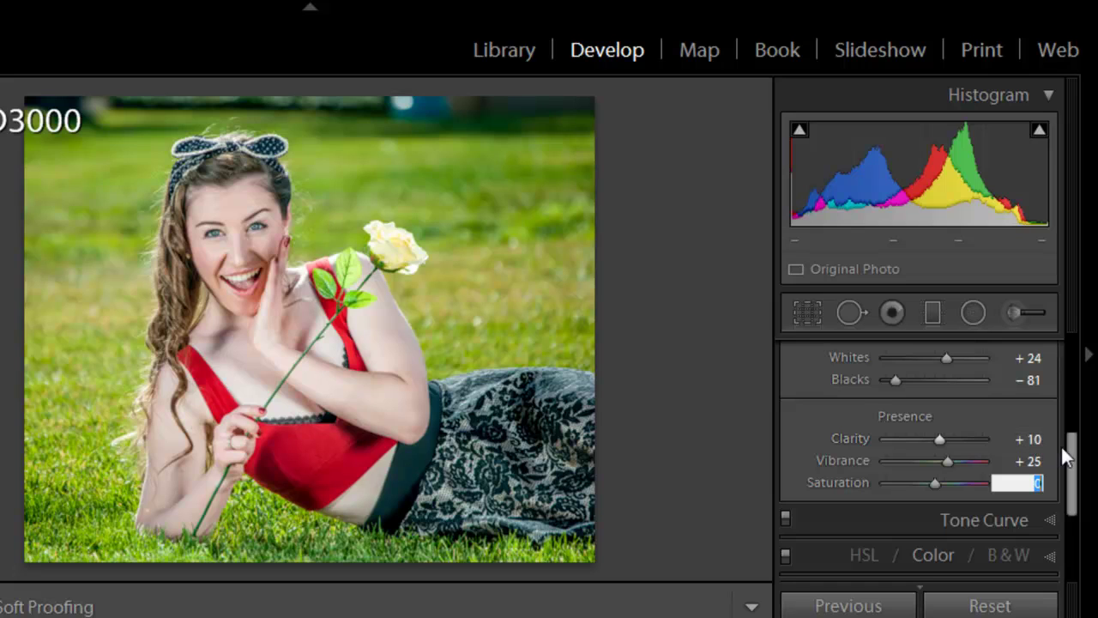
In the per-color adjustments, set the green Saturation to +50 and the green Luminance to -50
{"action": "left_click_drag", "start_coordinate": [1071, 468], "coordinate": [1072, 505]}
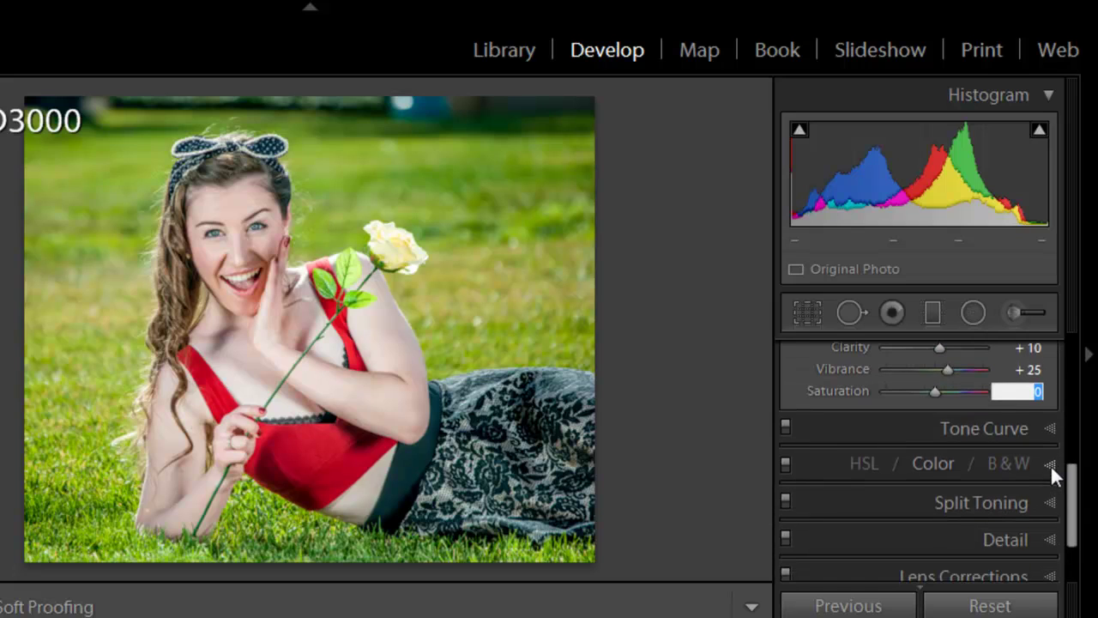
{"action": "left_click", "coordinate": [1050, 464]}
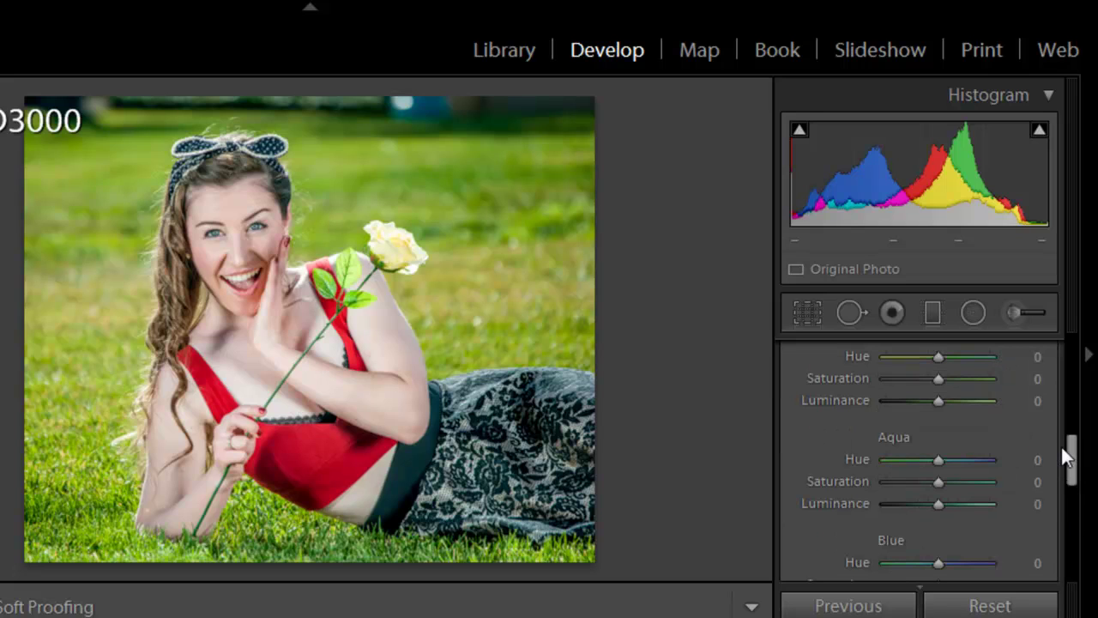
{"action": "scroll", "coordinate": [1069, 455], "scroll_direction": "up", "scroll_amount": 2}
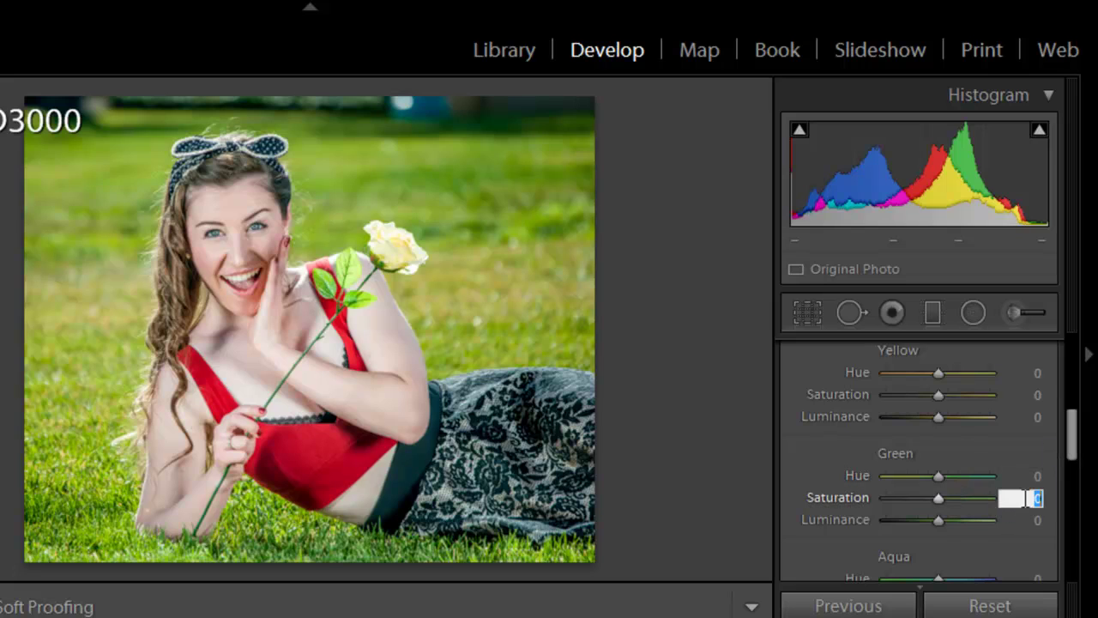
{"action": "type", "text": "50"}
{"action": "key", "text": "Tab"}
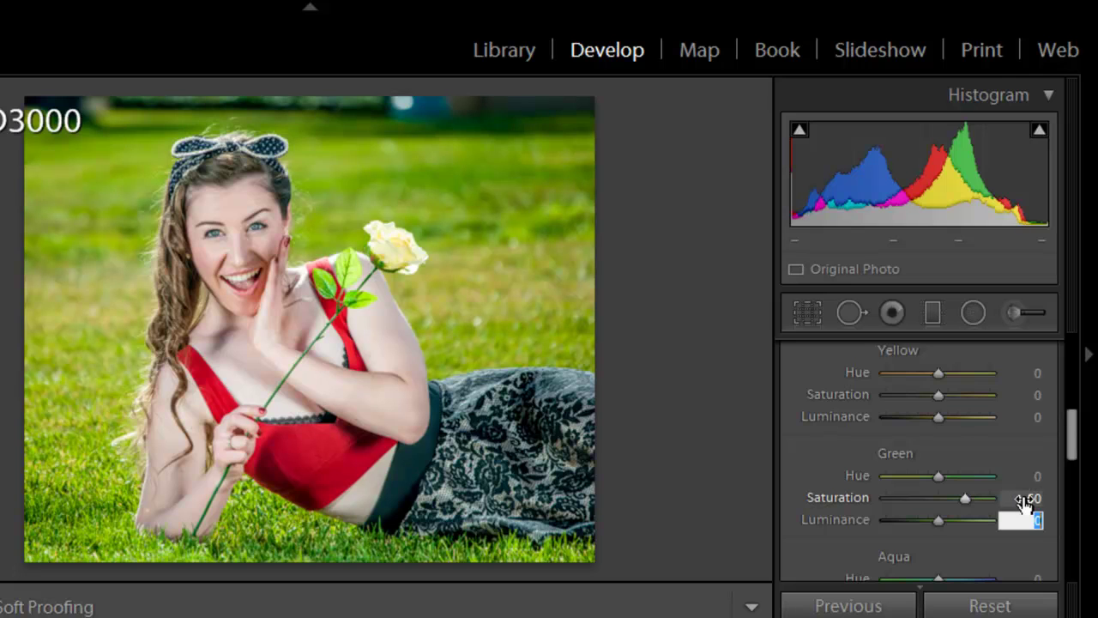
{"action": "type", "text": "-50"}
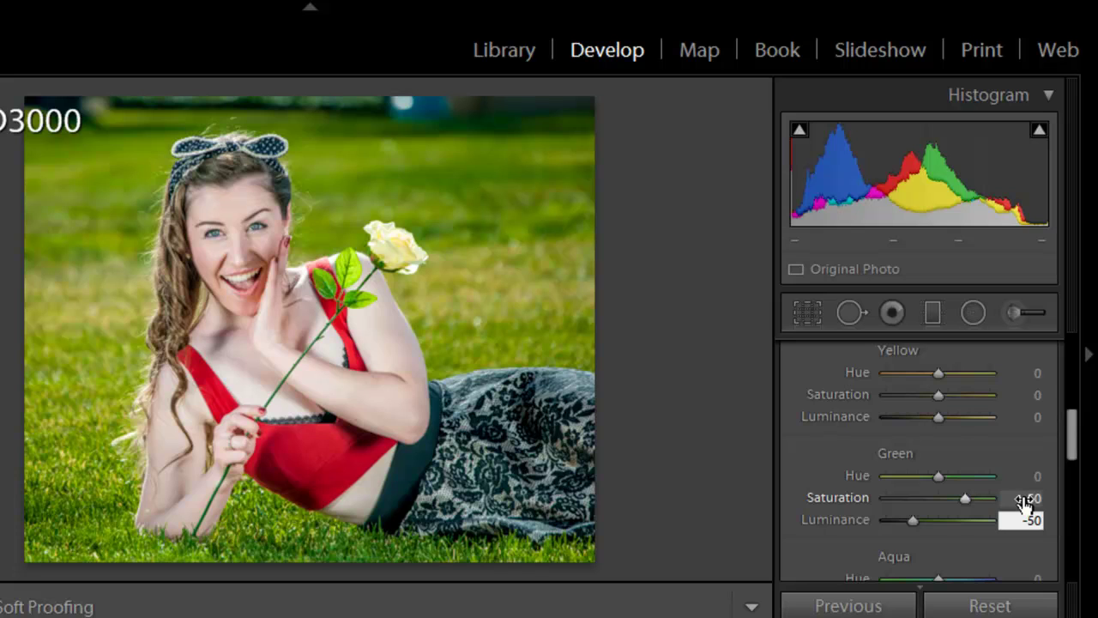
In the per-color adjustments, set the red Saturation to +50 and the red Luminance to -25
{"action": "scroll", "coordinate": [1071, 429], "scroll_direction": "up", "scroll_amount": 3}
{"action": "left_click_drag", "start_coordinate": [1070, 414], "coordinate": [1069, 390]}
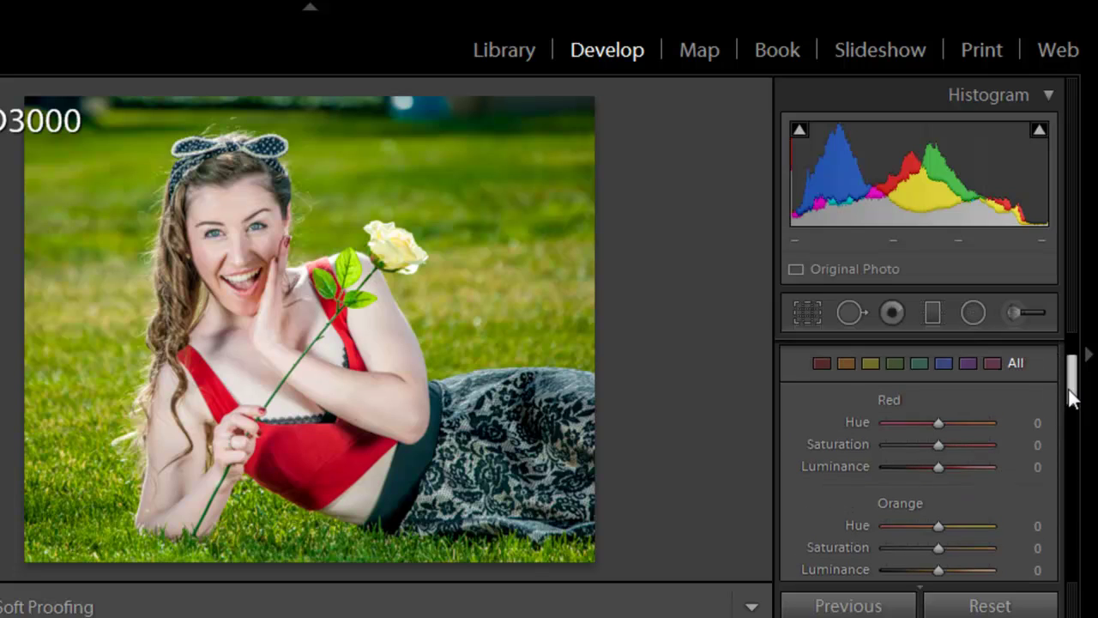
{"action": "left_click", "coordinate": [1037, 445]}
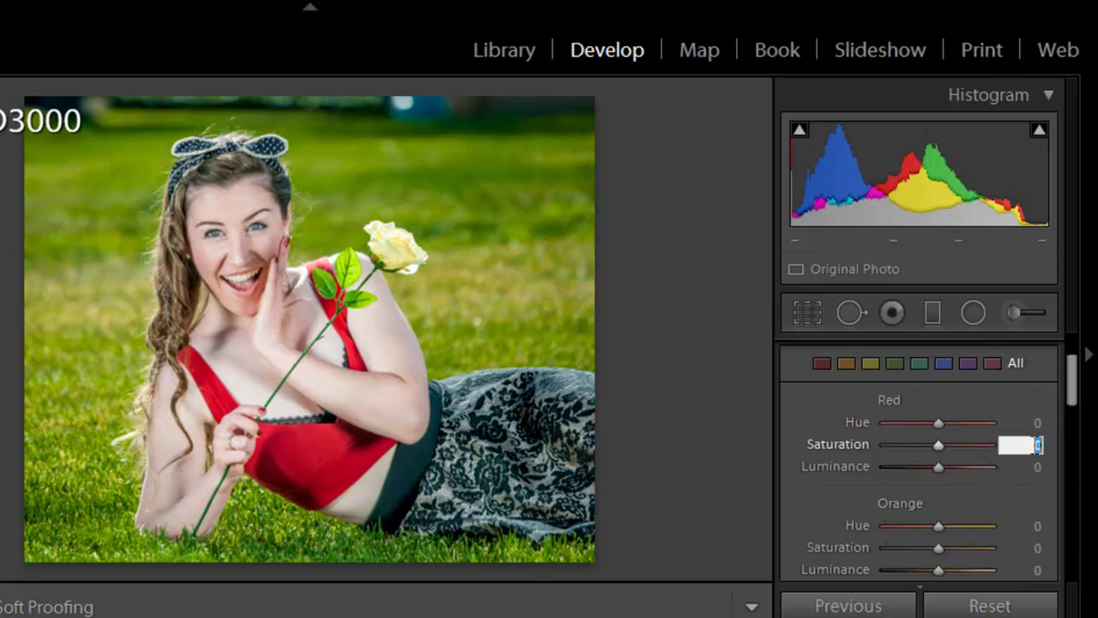
{"action": "type", "text": "50"}
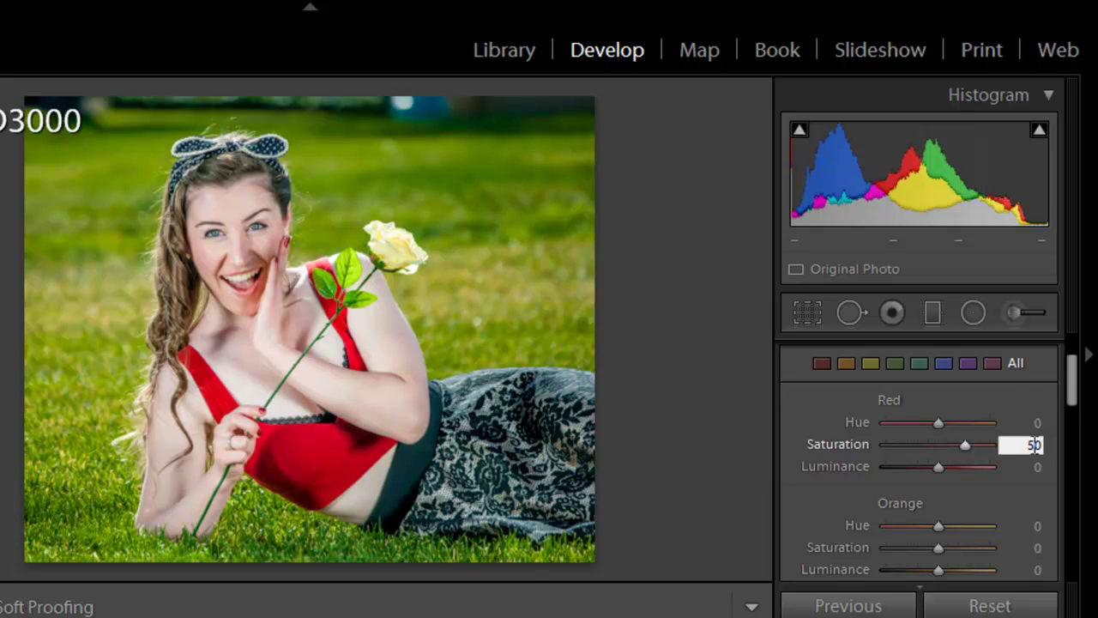
{"action": "key", "text": "Tab"}
{"action": "type", "text": "-25"}
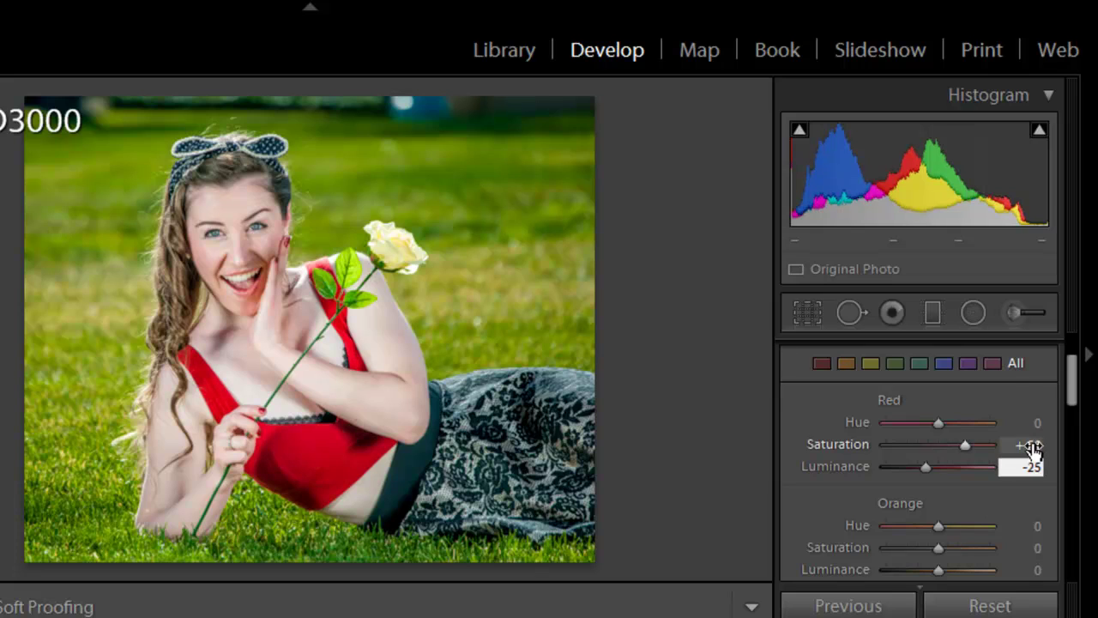
{"action": "key", "text": "Tab"}
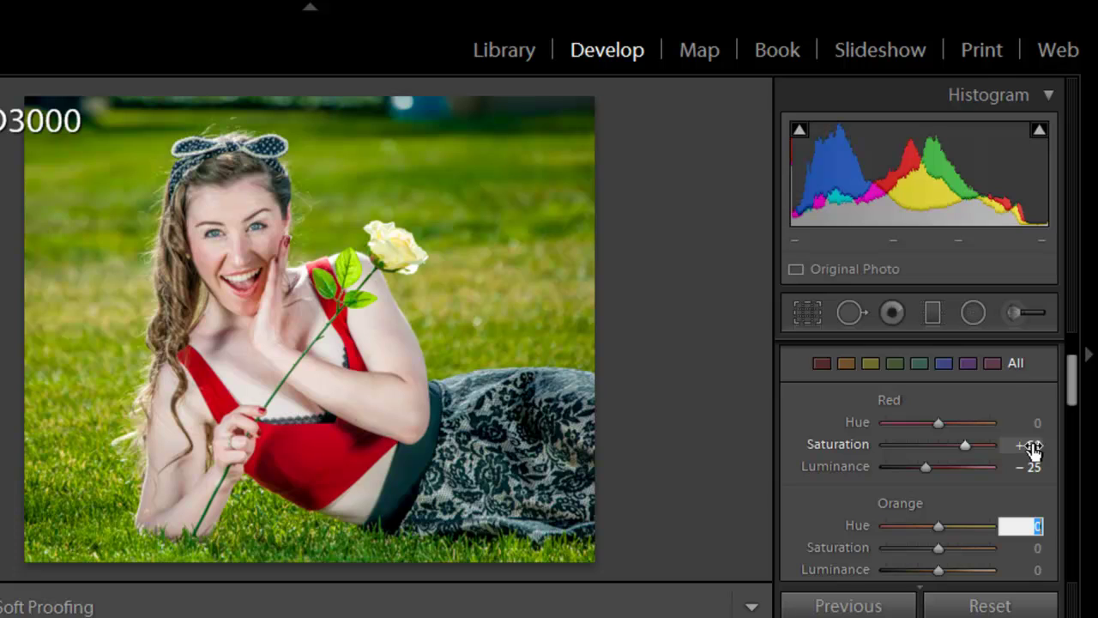
Open the Detail section and review its Sharpening and Noise Reduction settings
{"action": "left_click_drag", "start_coordinate": [1072, 373], "coordinate": [1074, 549]}
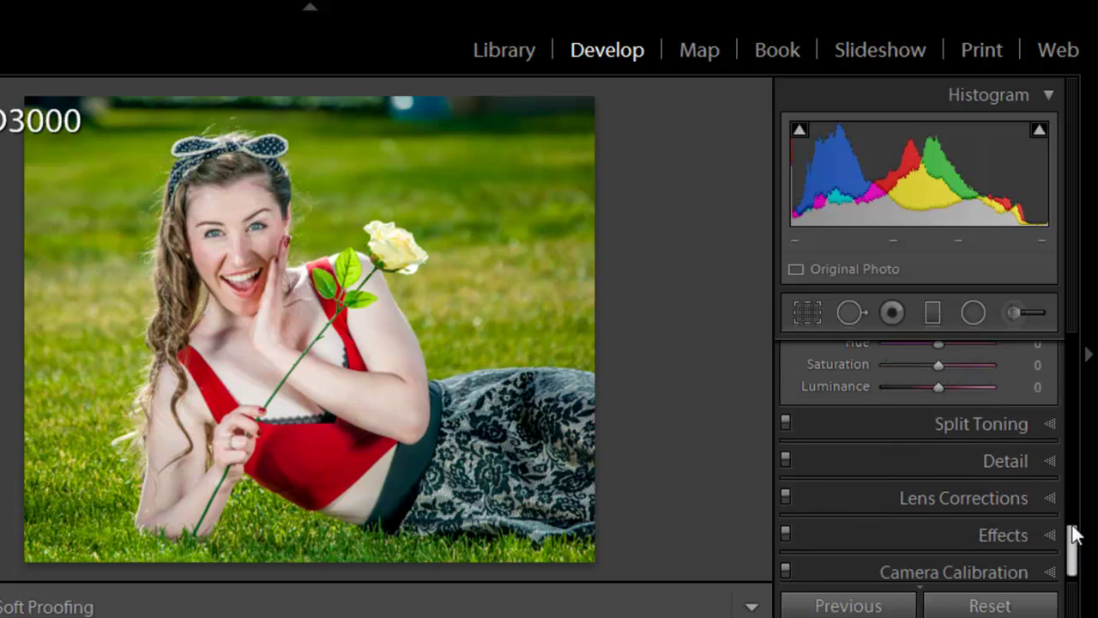
{"action": "left_click", "coordinate": [1048, 468]}
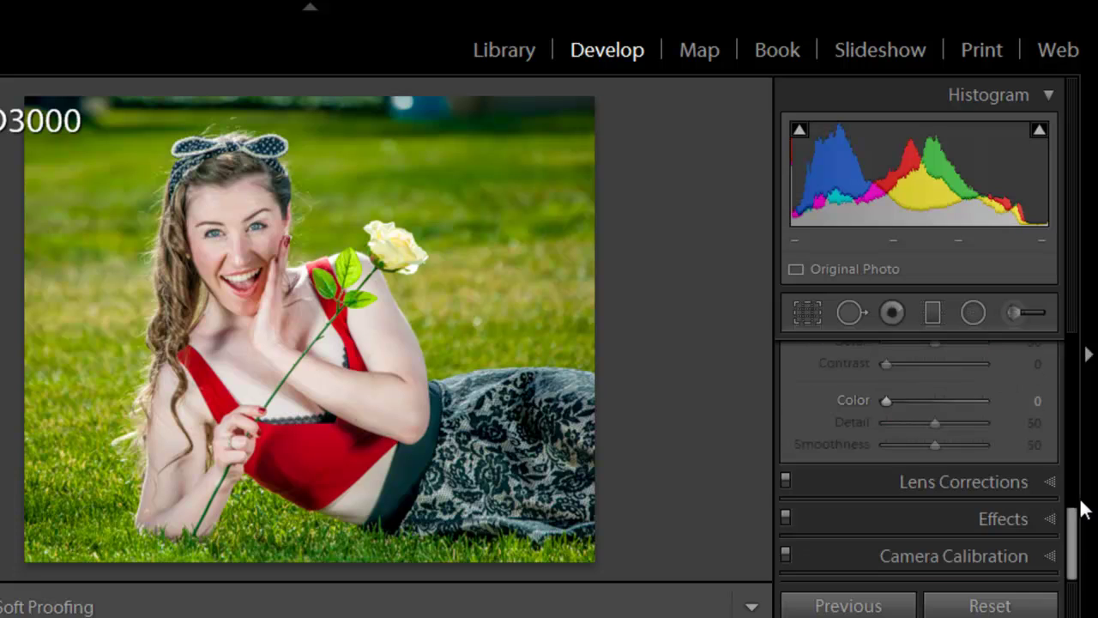
{"action": "left_click_drag", "start_coordinate": [1073, 520], "coordinate": [1072, 496]}
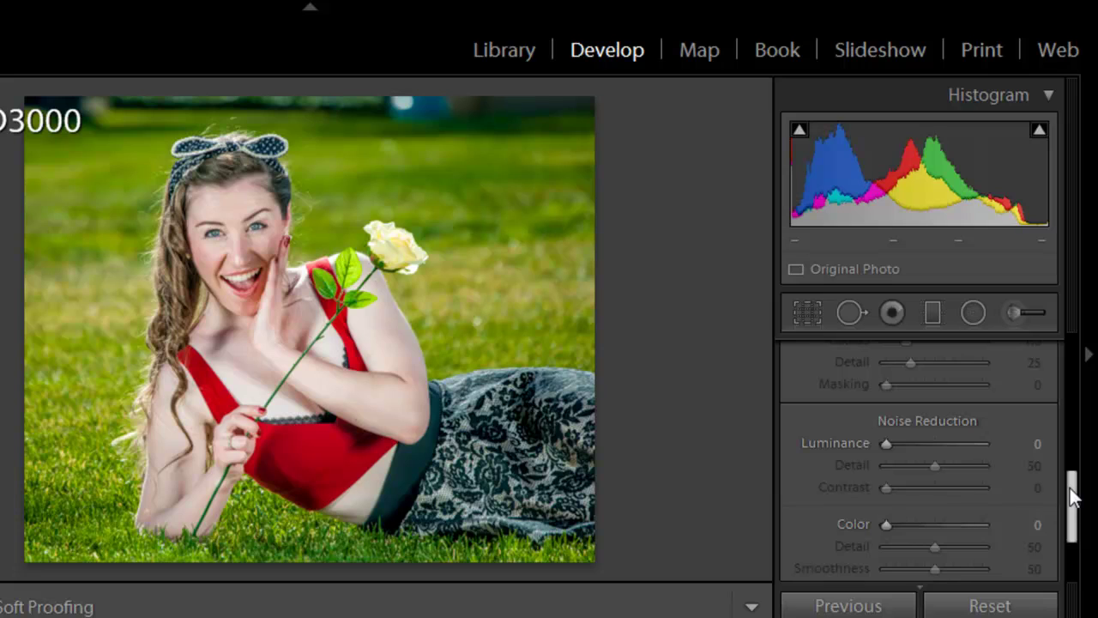
{"action": "left_click", "coordinate": [1074, 453]}
{"action": "left_click", "coordinate": [1039, 490]}
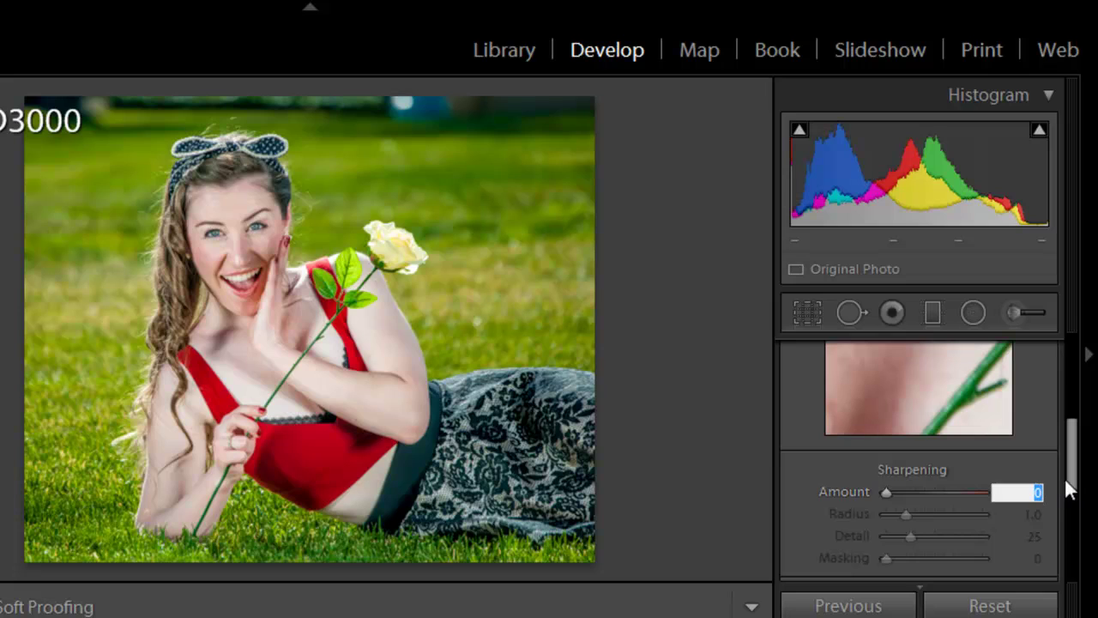
{"action": "left_click_drag", "start_coordinate": [1069, 471], "coordinate": [1078, 504]}
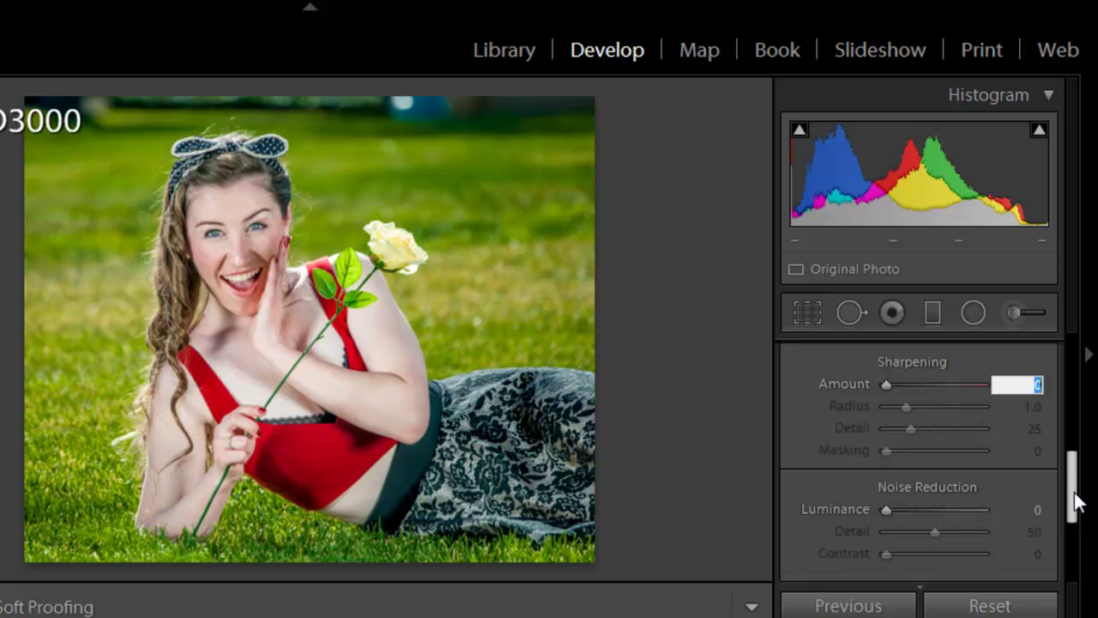
{"action": "left_click_drag", "start_coordinate": [1074, 492], "coordinate": [1079, 567]}
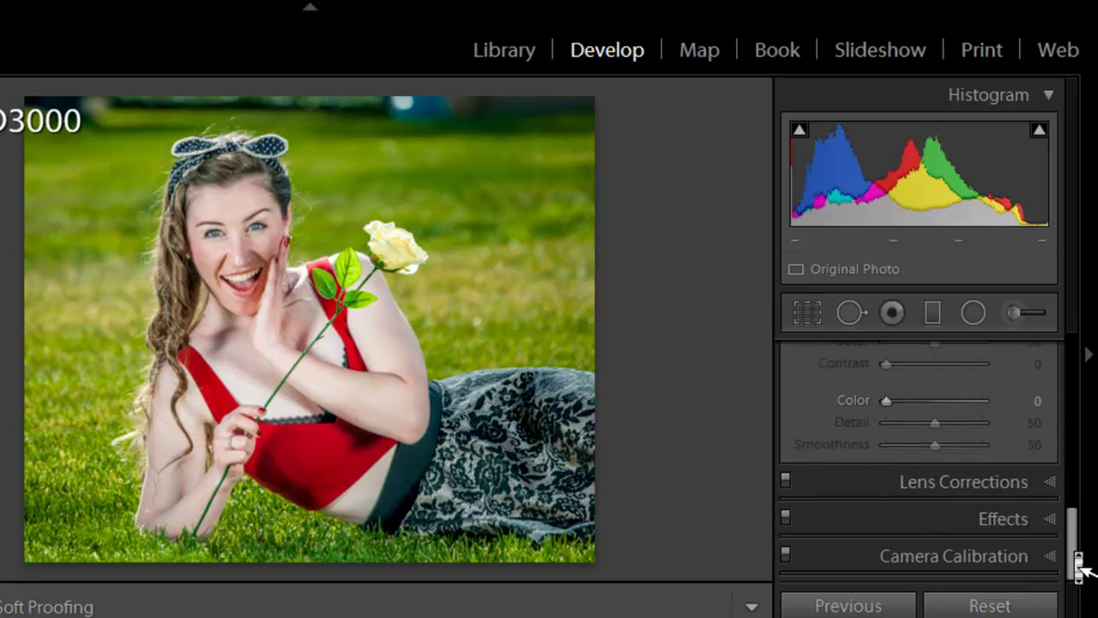
Open the Effects settings and set the Highlight Priority post-crop vignetting Amount to -40
{"action": "left_click", "coordinate": [1053, 518]}
{"action": "left_click_drag", "start_coordinate": [1077, 515], "coordinate": [1072, 441]}
{"action": "left_click", "coordinate": [1042, 461]}
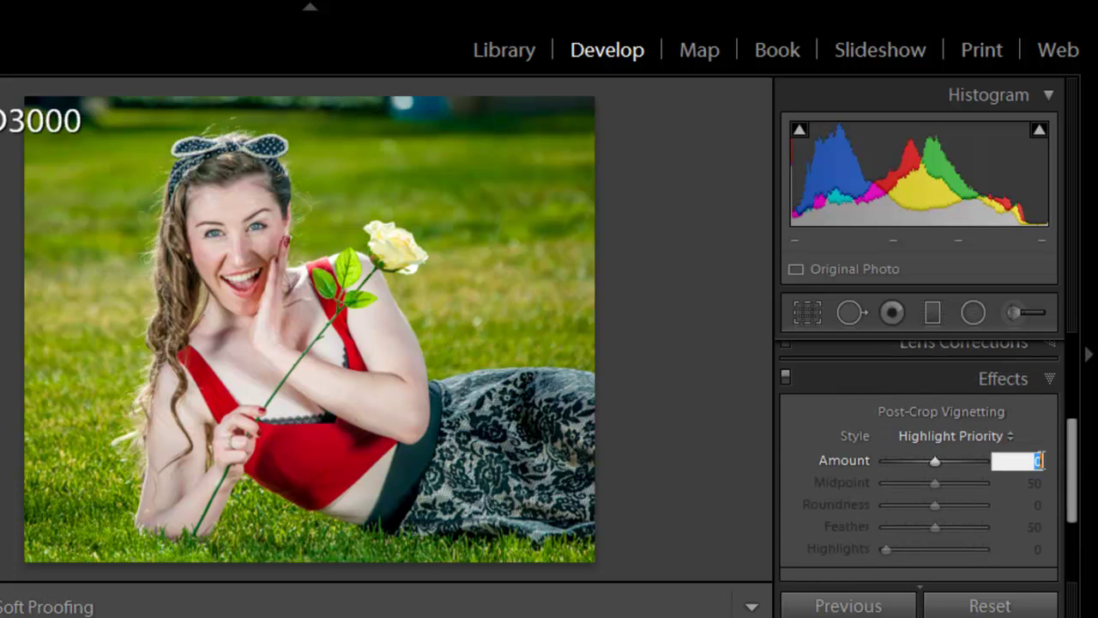
{"action": "type", "text": "-40"}
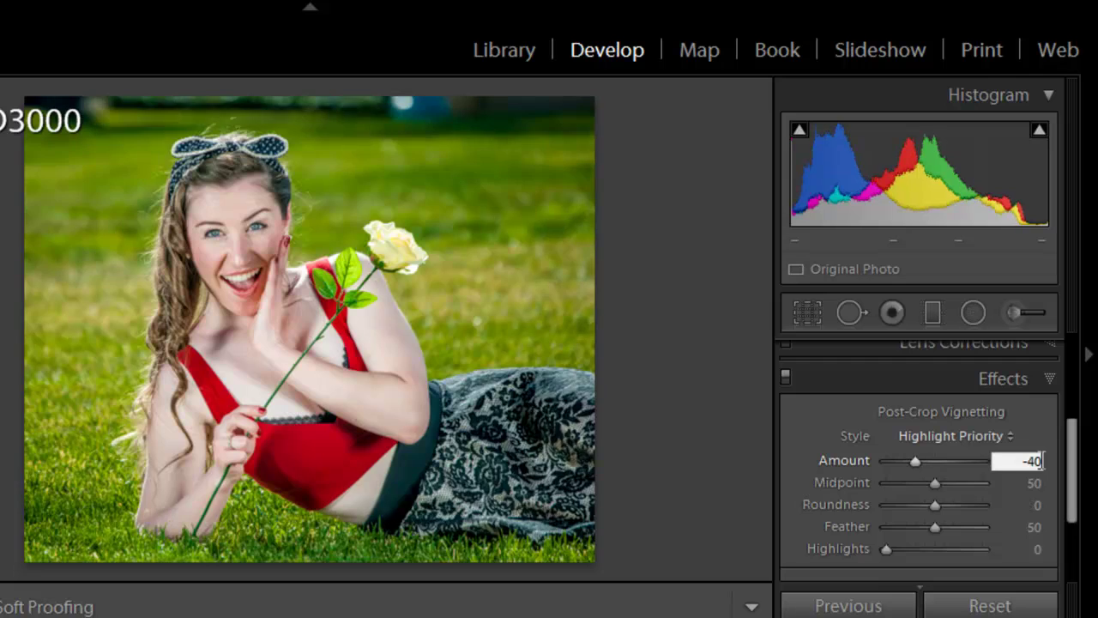
{"action": "key", "text": "Tab"}
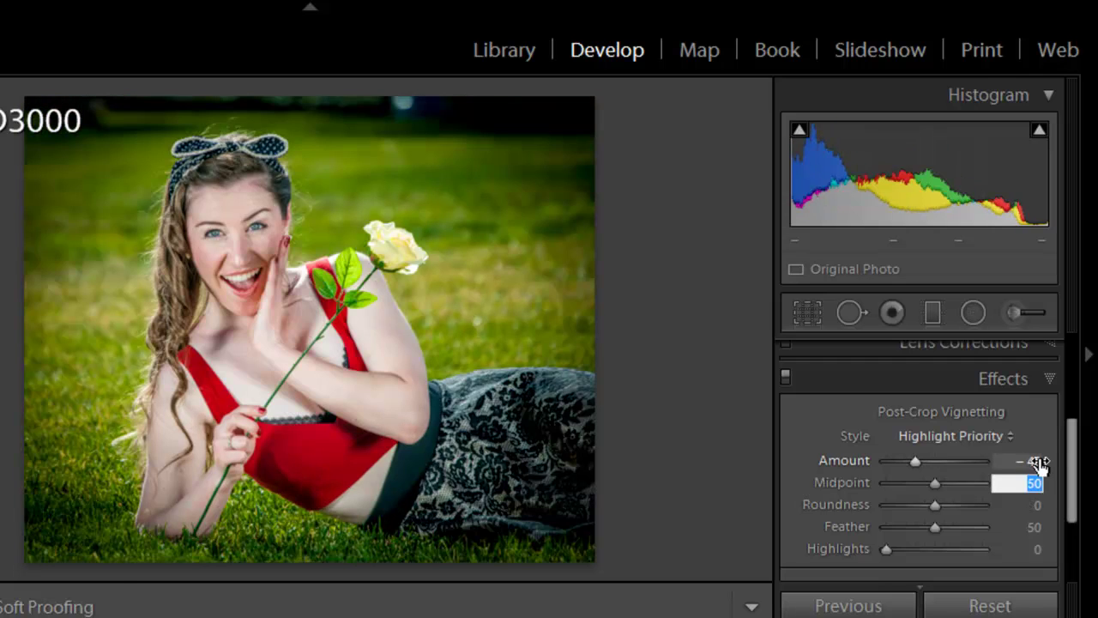
{"action": "left_click", "coordinate": [757, 467]}
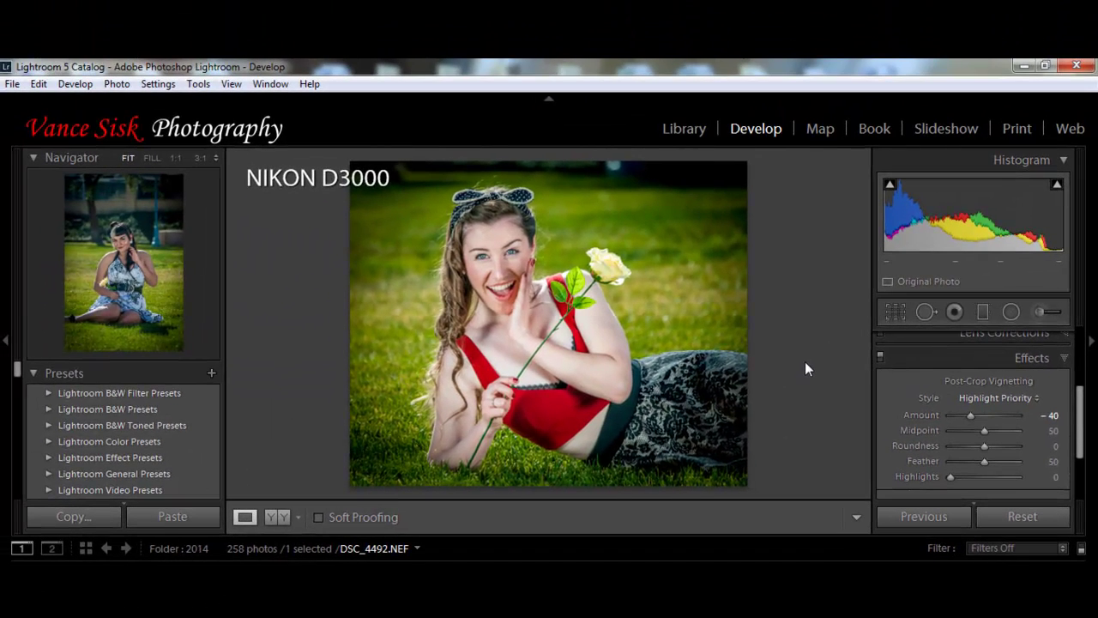
Check the face at 1:1, send the photo to Fusion Express 2 (32 bit) and run the Detail 3 plugin
{"action": "left_click", "coordinate": [499, 253]}
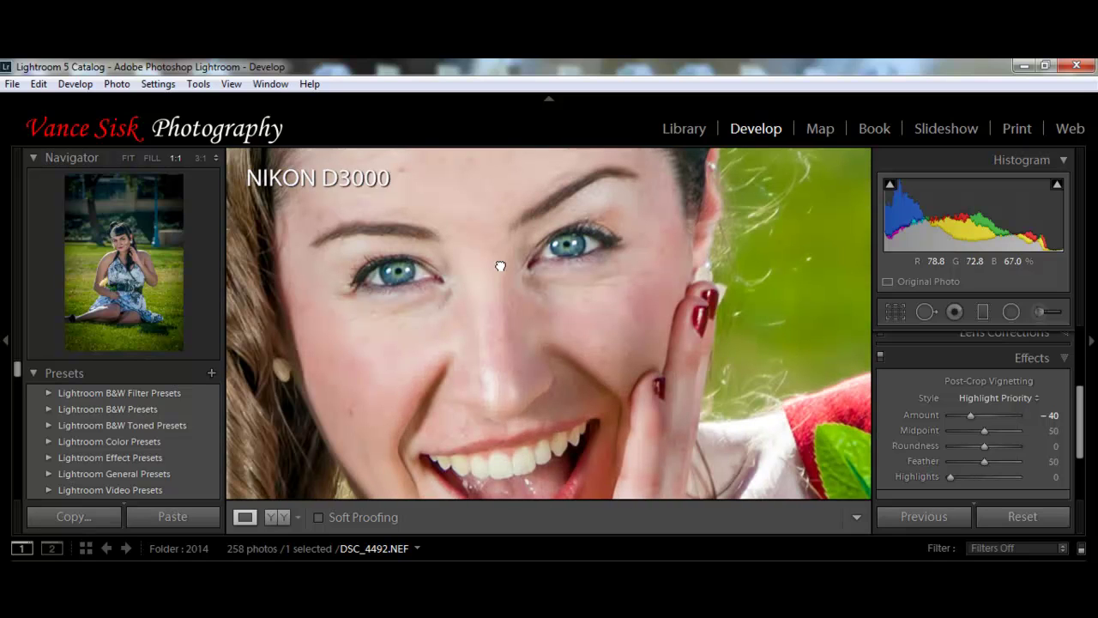
{"action": "left_click_drag", "start_coordinate": [499, 254], "coordinate": [511, 346]}
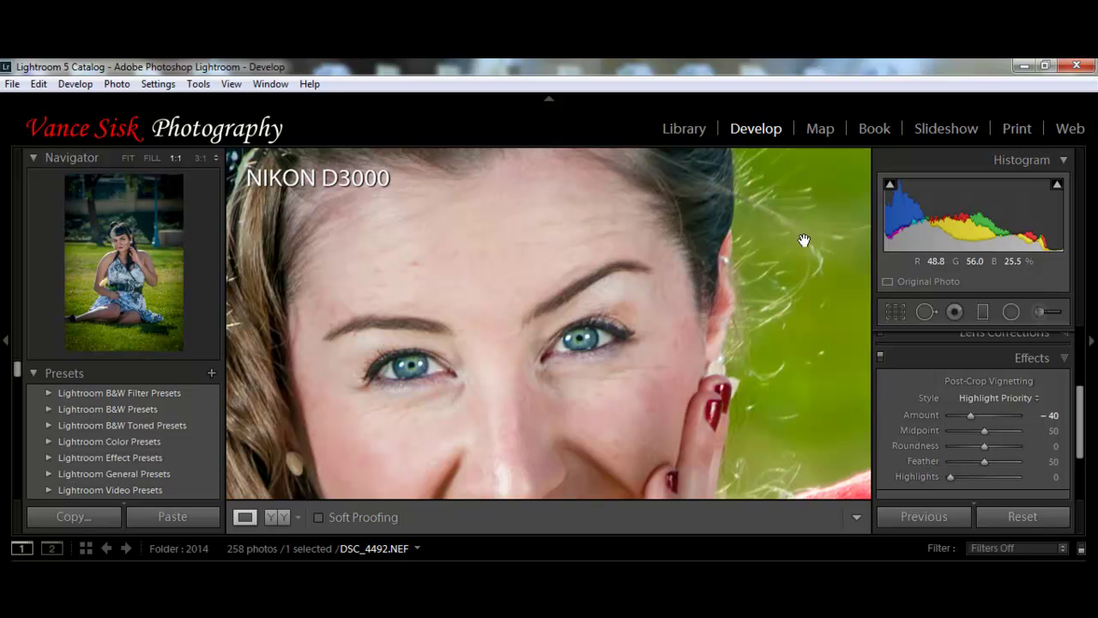
{"action": "left_click", "coordinate": [514, 279]}
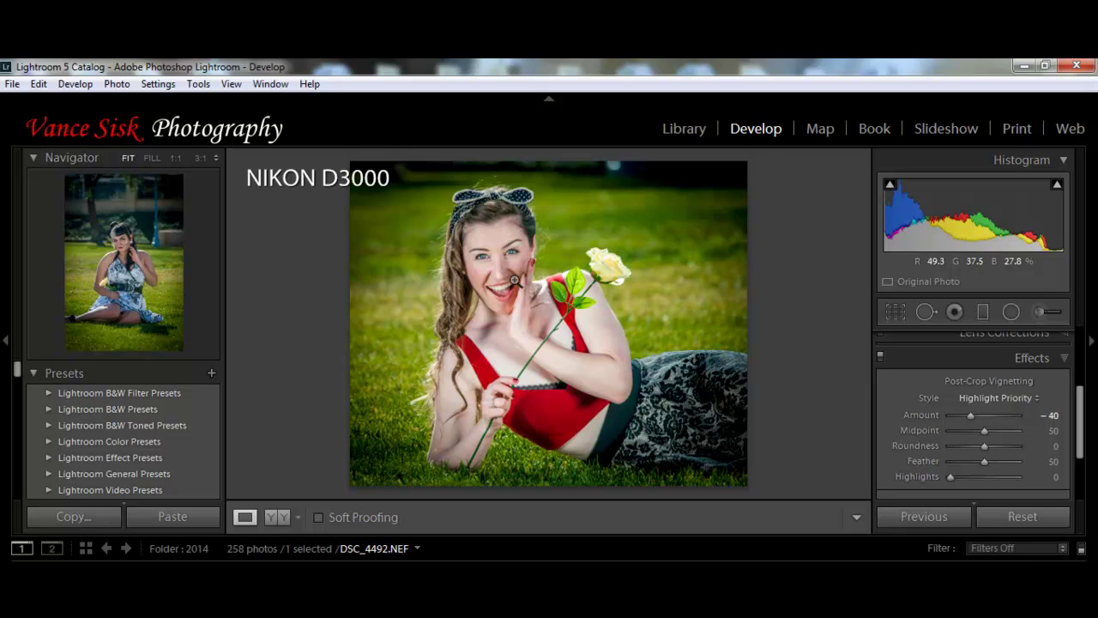
{"action": "right_click", "coordinate": [515, 281]}
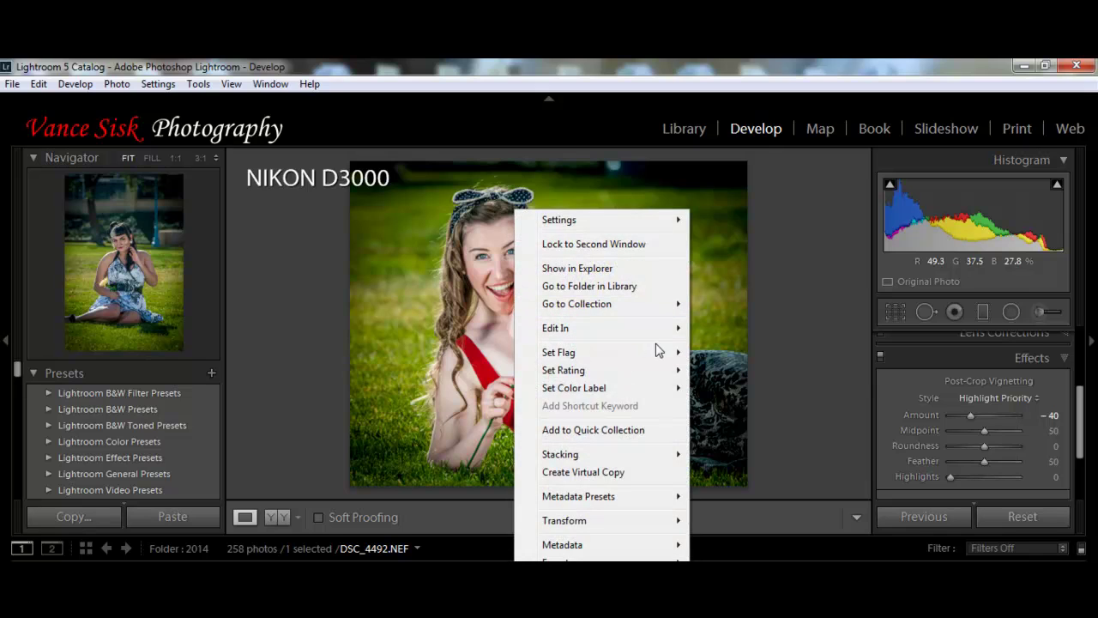
{"action": "mouse_move", "coordinate": [668, 334]}
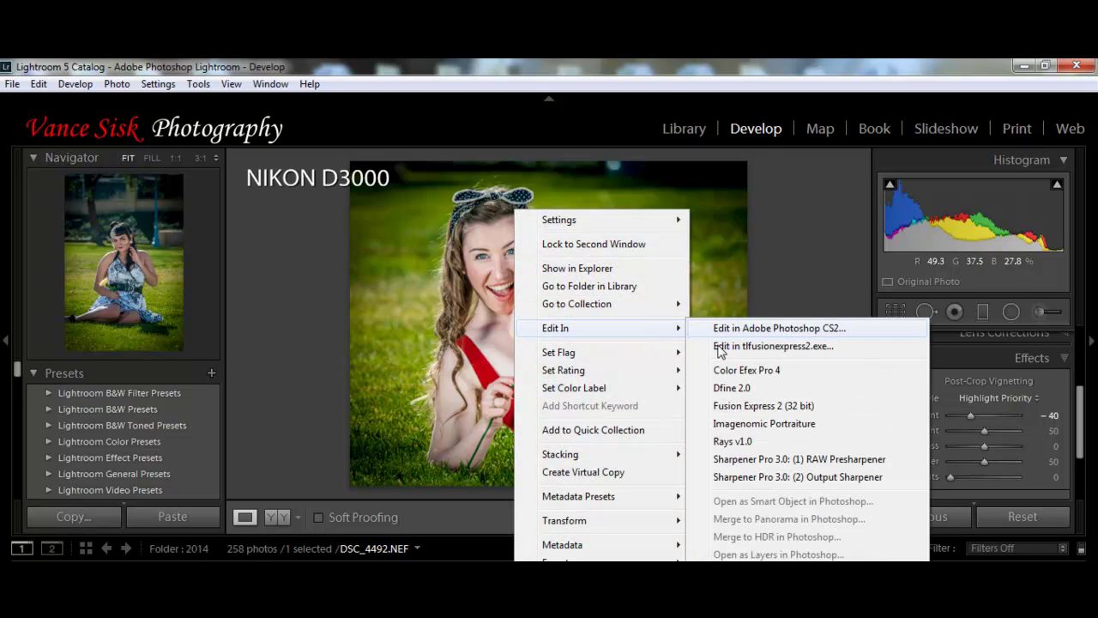
{"action": "left_click", "coordinate": [763, 406]}
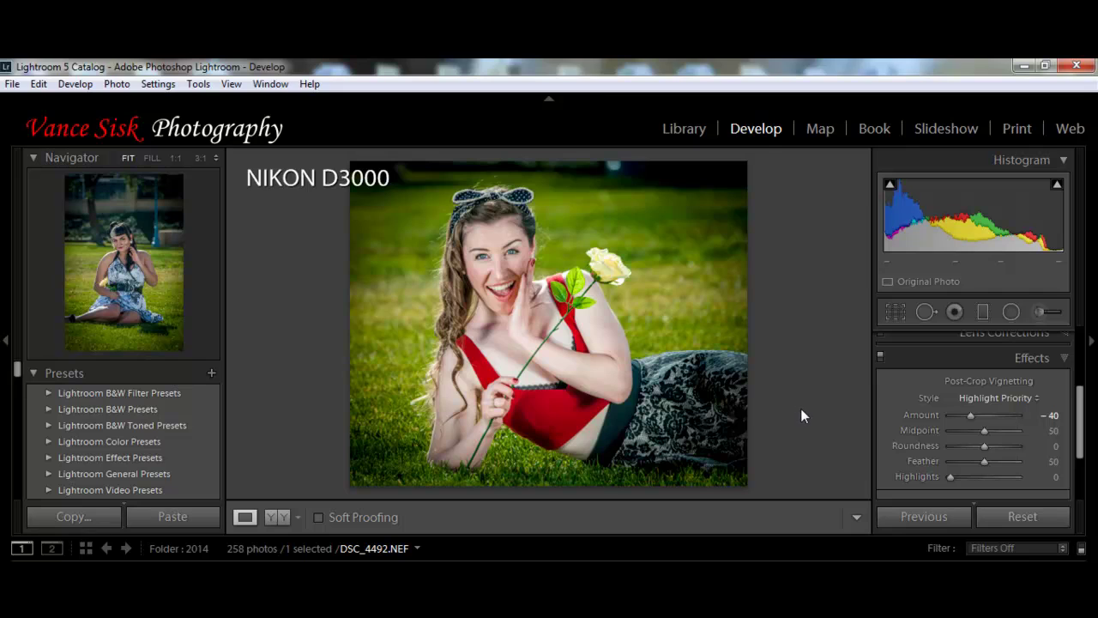
{"action": "left_click", "coordinate": [575, 477]}
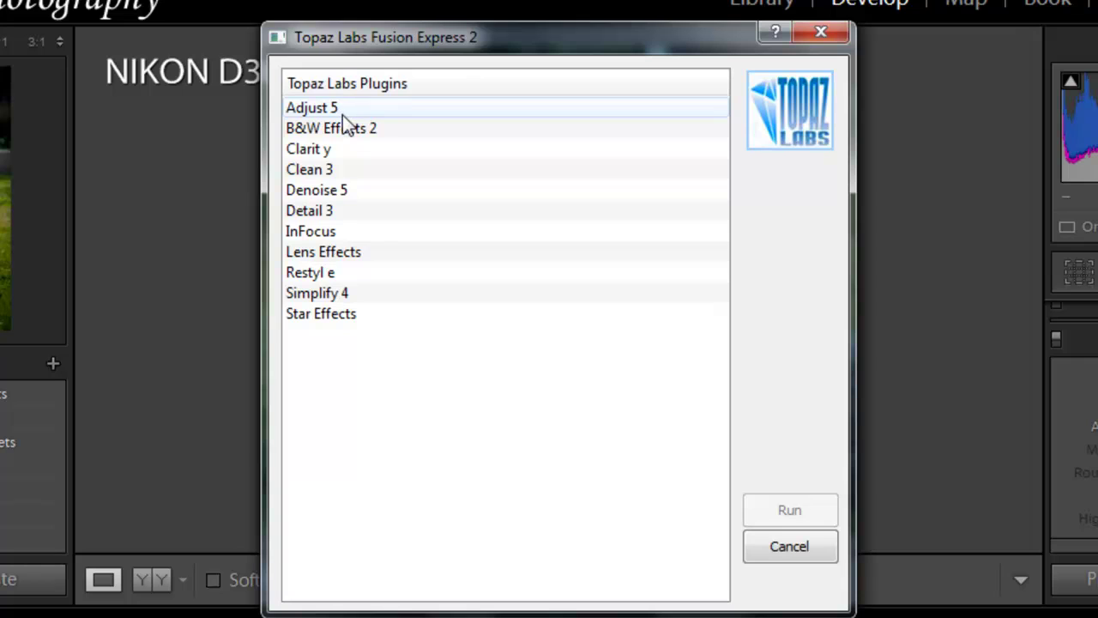
{"action": "left_click", "coordinate": [322, 210]}
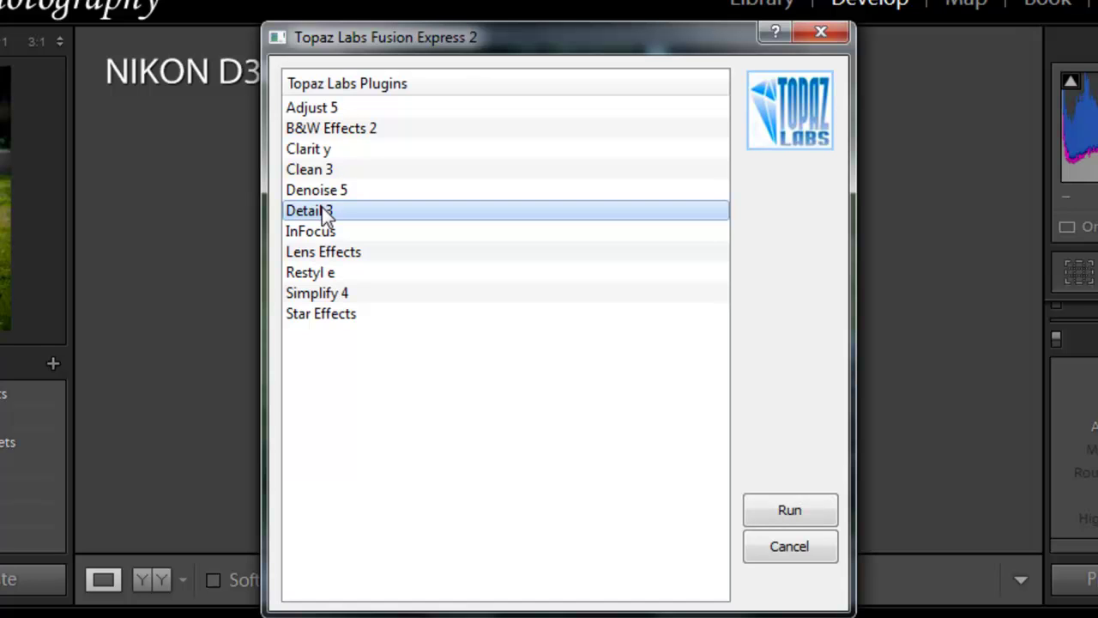
{"action": "left_click", "coordinate": [795, 510]}
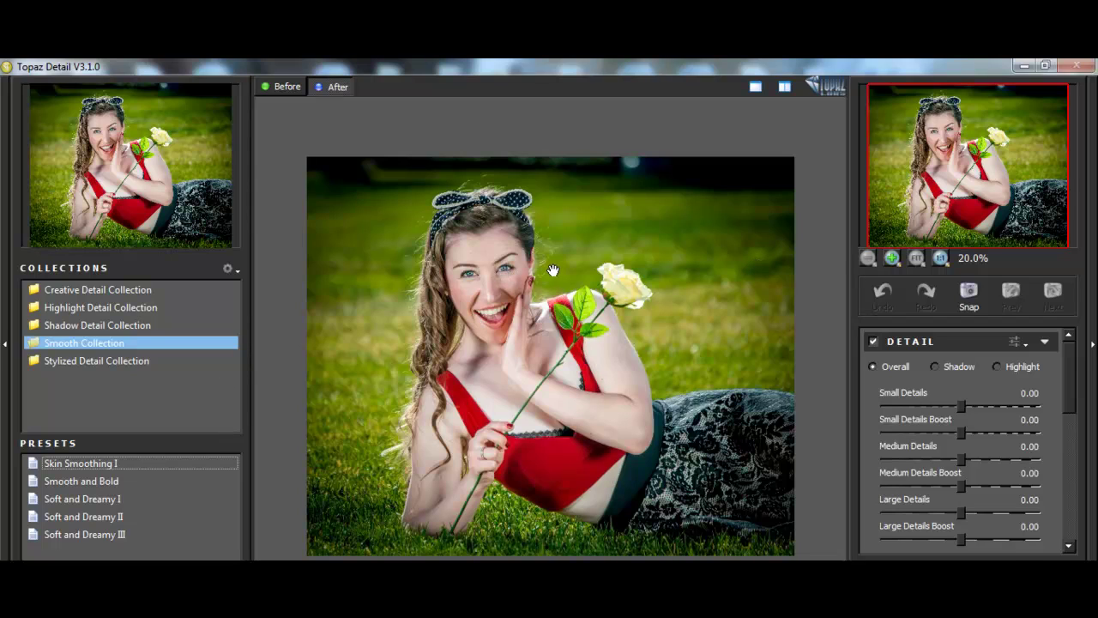
With the face at 50% zoom, try the Smooth Collection presets Skin Smoothing I, Smooth and Bold, and Soft and Dreamy I, II and III
{"action": "left_click", "coordinate": [892, 257]}
{"action": "left_click", "coordinate": [891, 257]}
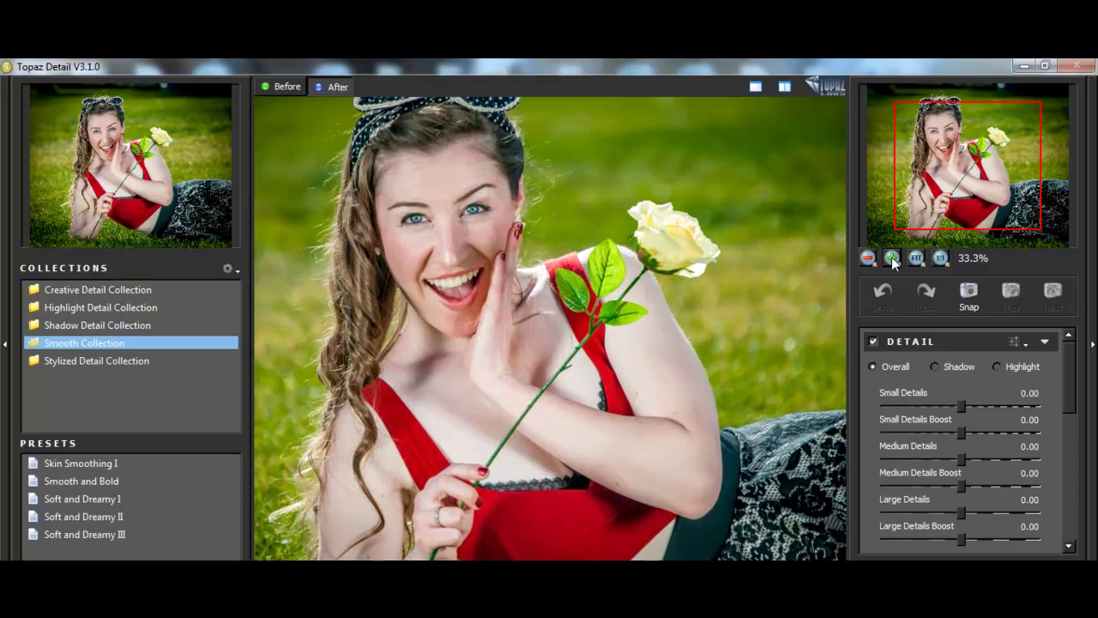
{"action": "left_click", "coordinate": [891, 257]}
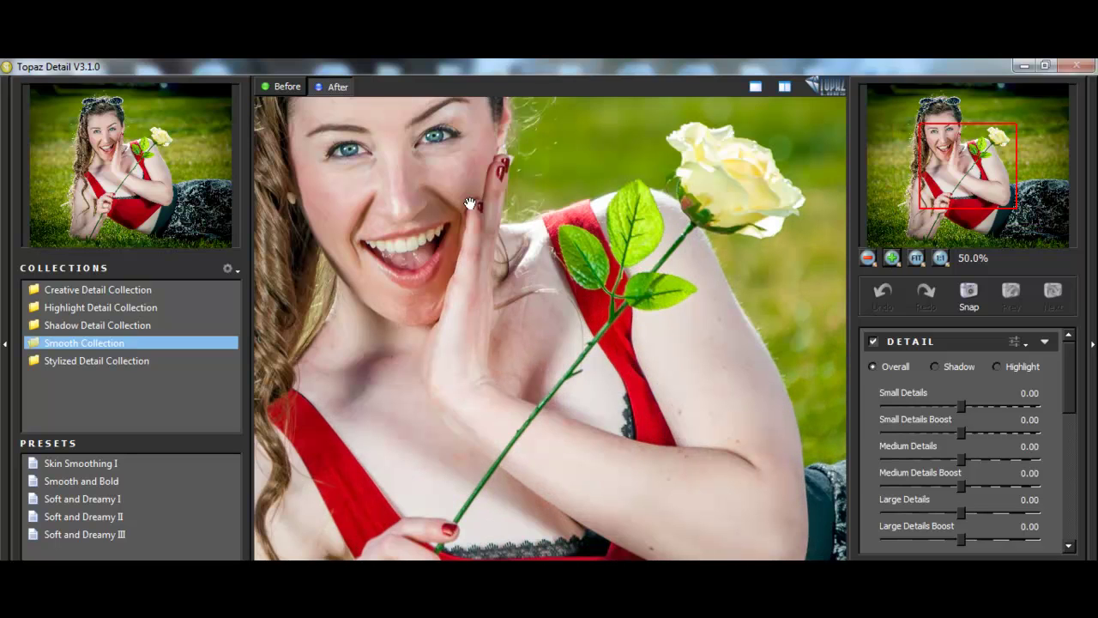
{"action": "left_click_drag", "start_coordinate": [471, 203], "coordinate": [561, 326]}
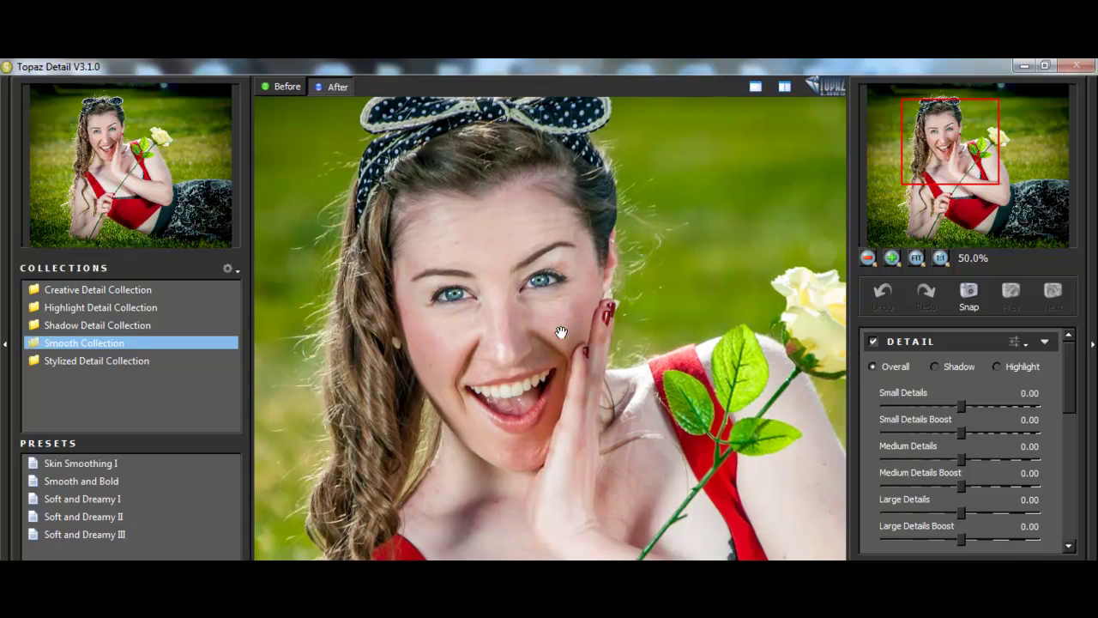
{"action": "left_click", "coordinate": [150, 464]}
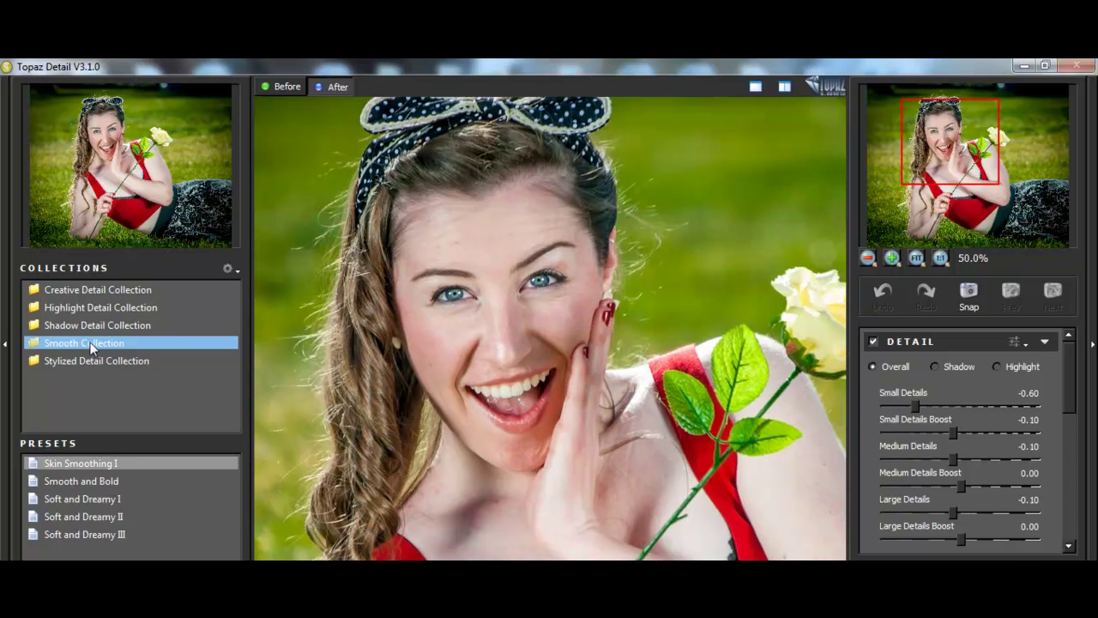
{"action": "left_click", "coordinate": [96, 482]}
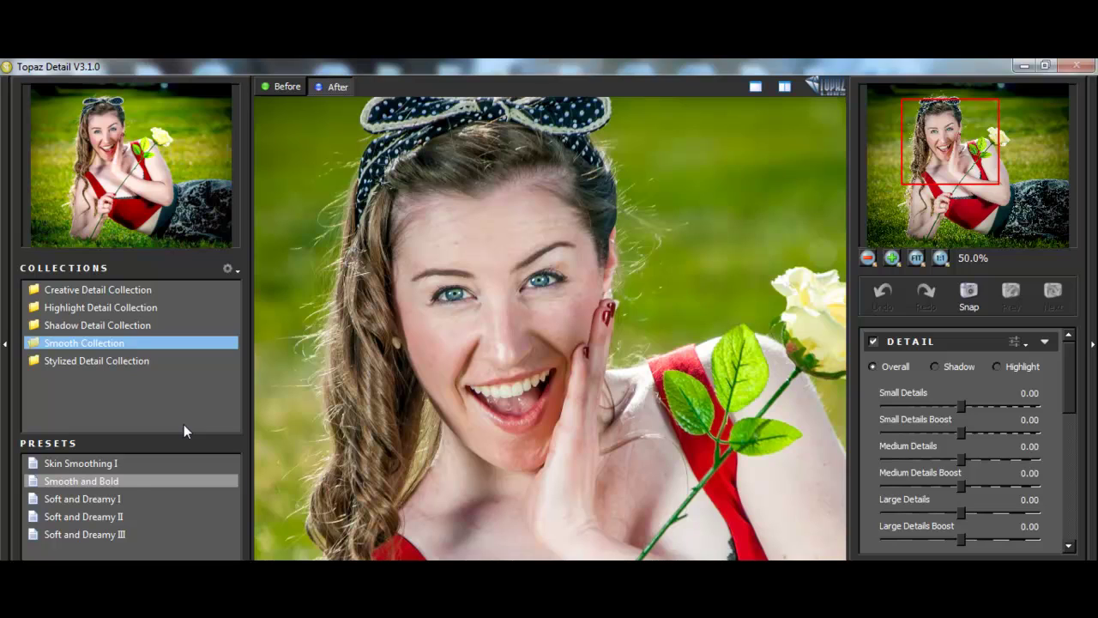
{"action": "left_click", "coordinate": [118, 464]}
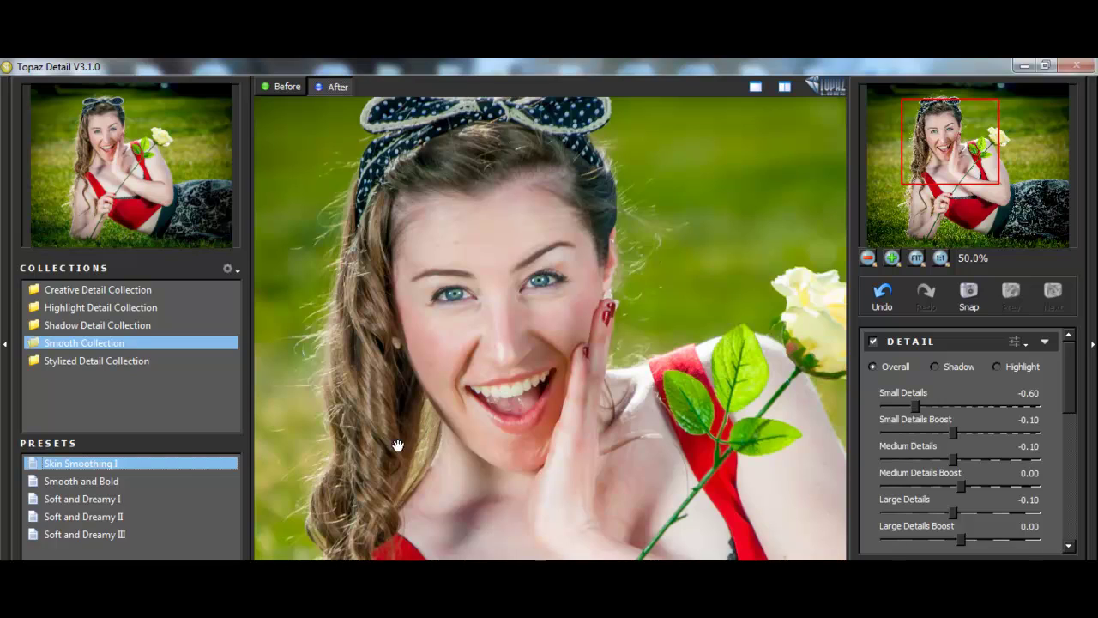
{"action": "left_click", "coordinate": [193, 462]}
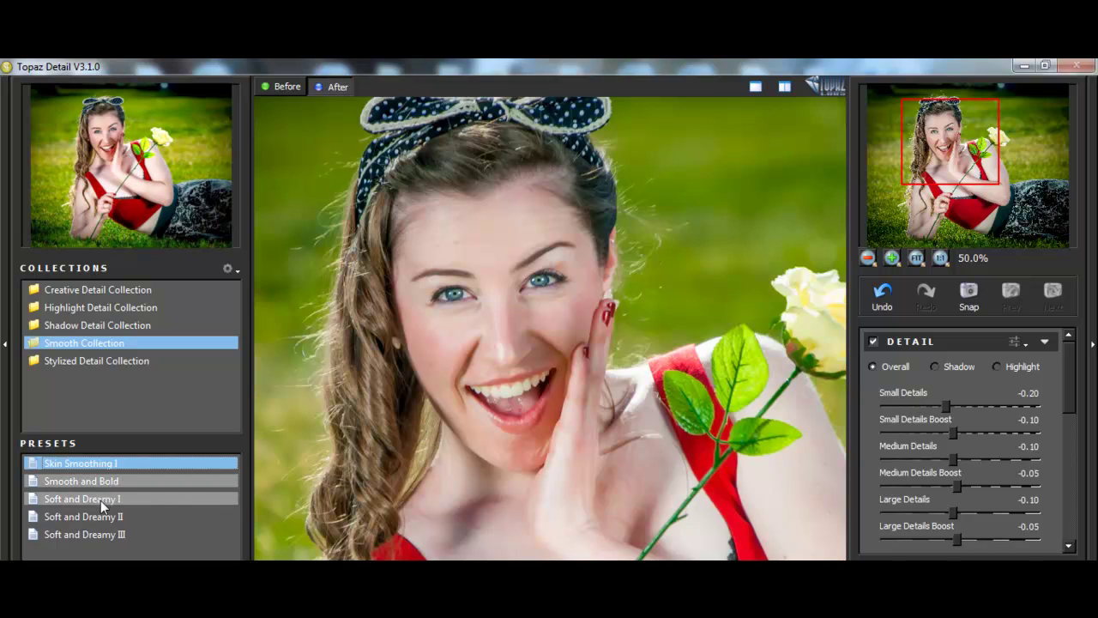
{"action": "left_click", "coordinate": [101, 500]}
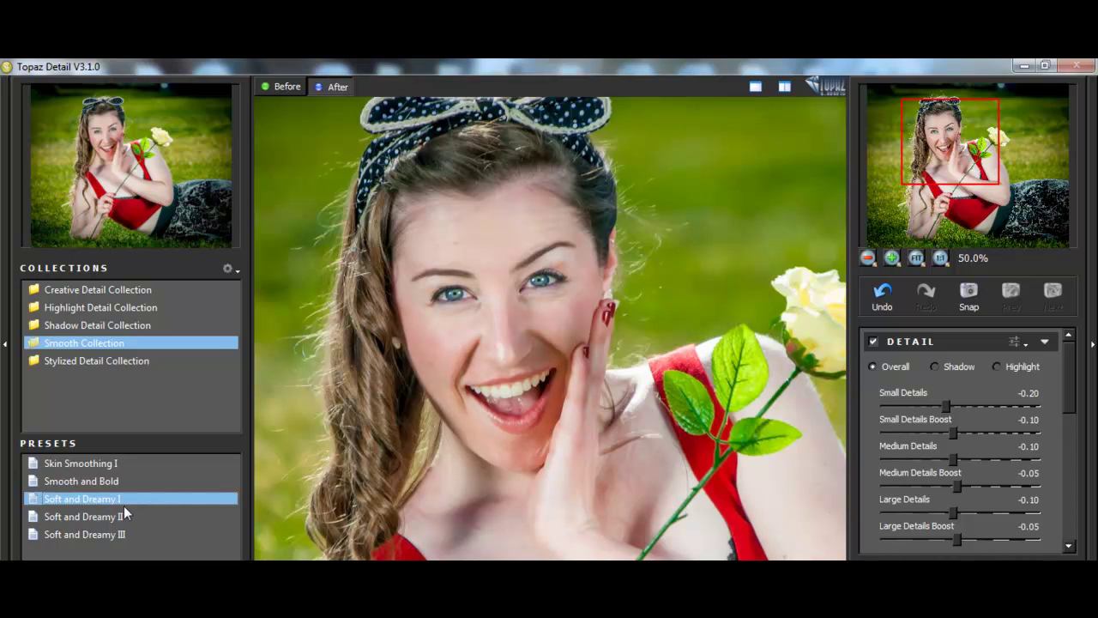
{"action": "left_click", "coordinate": [103, 516]}
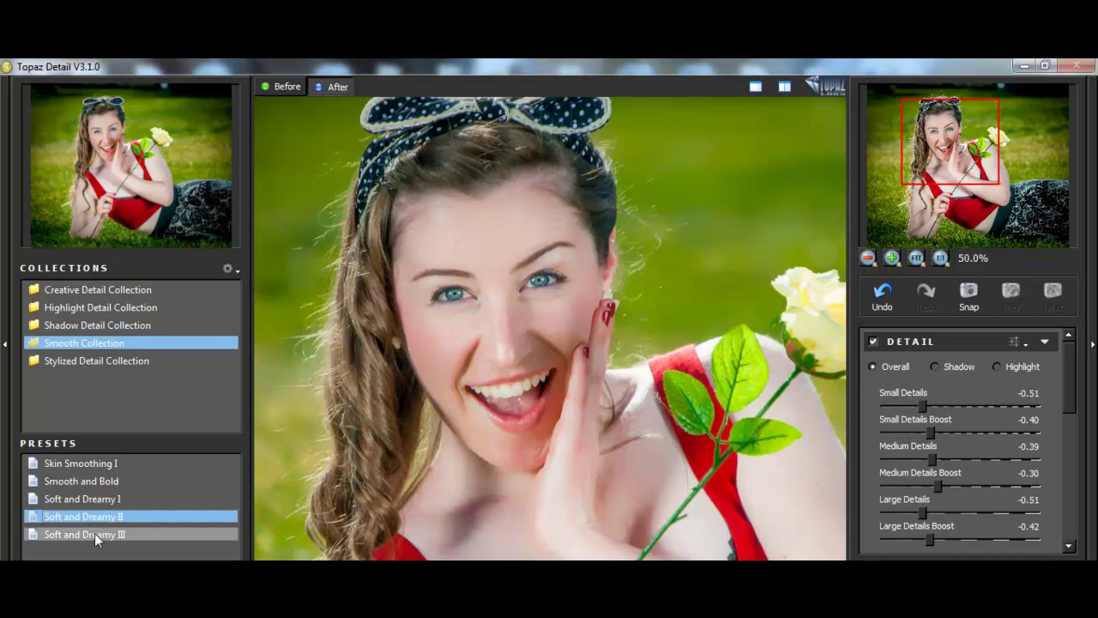
{"action": "left_click", "coordinate": [93, 533]}
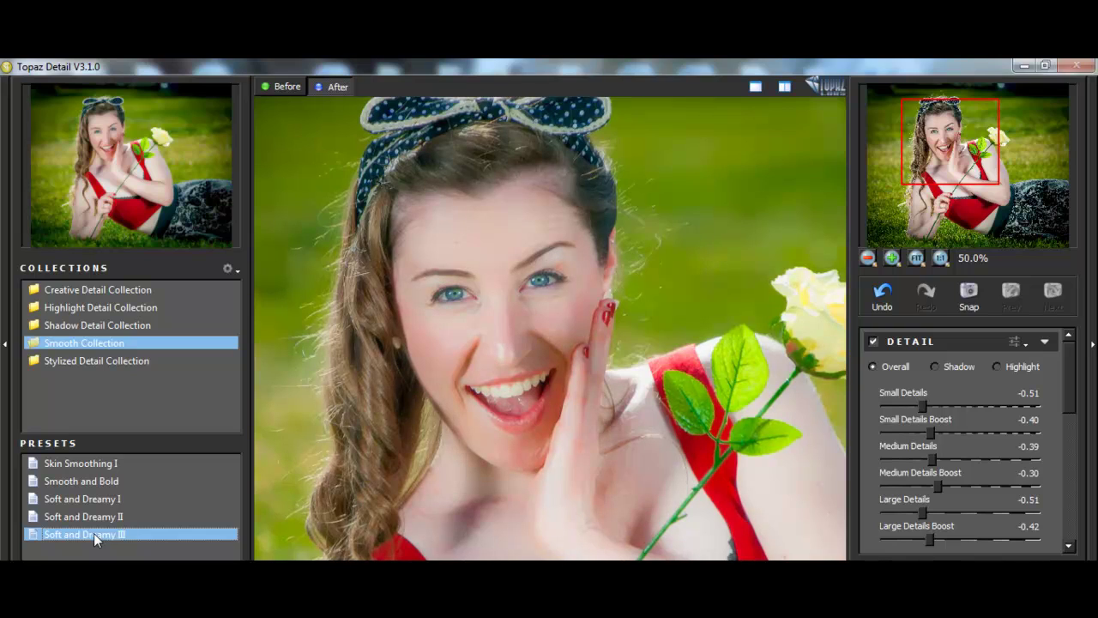
Apply the Soft and Dreamy II preset and compare the portrait before and after
{"action": "left_click", "coordinate": [114, 516]}
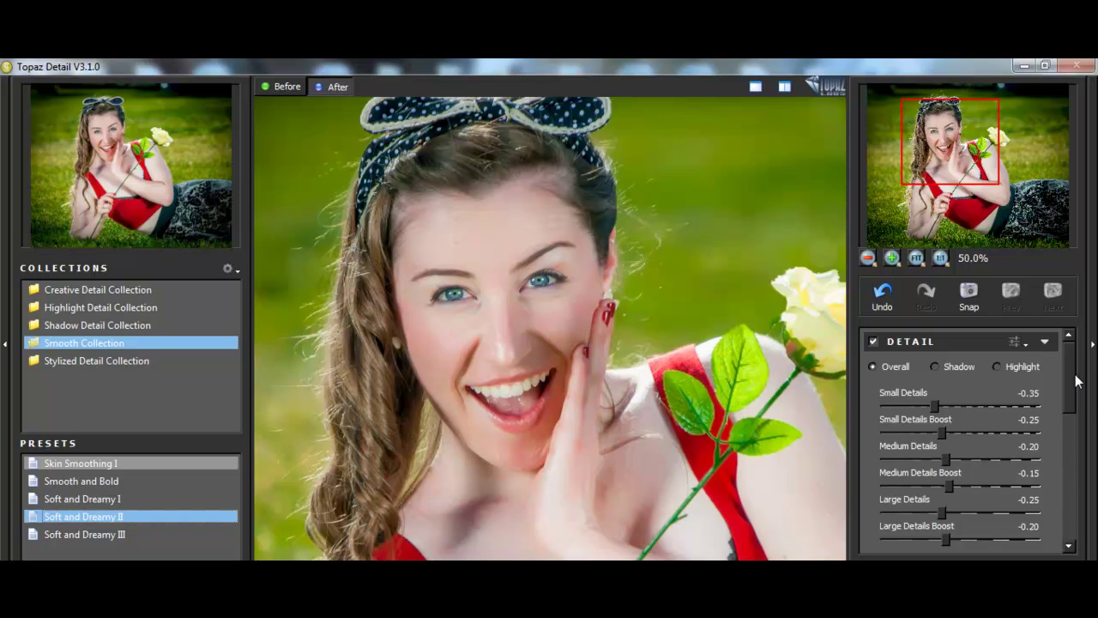
{"action": "left_click_drag", "start_coordinate": [1077, 383], "coordinate": [1072, 361]}
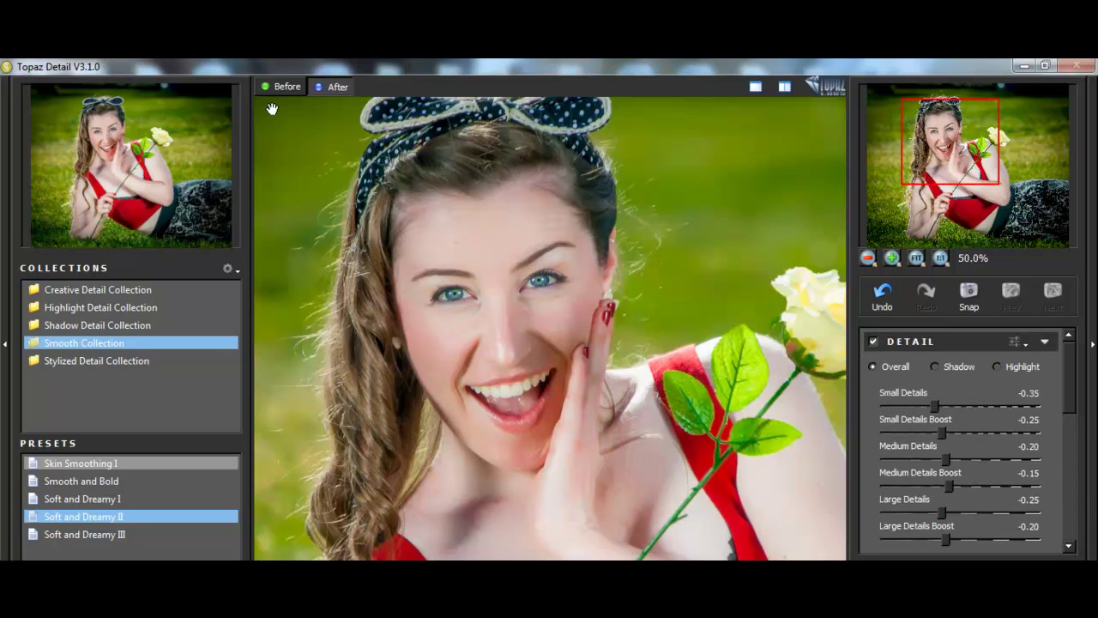
{"action": "left_click", "coordinate": [288, 84]}
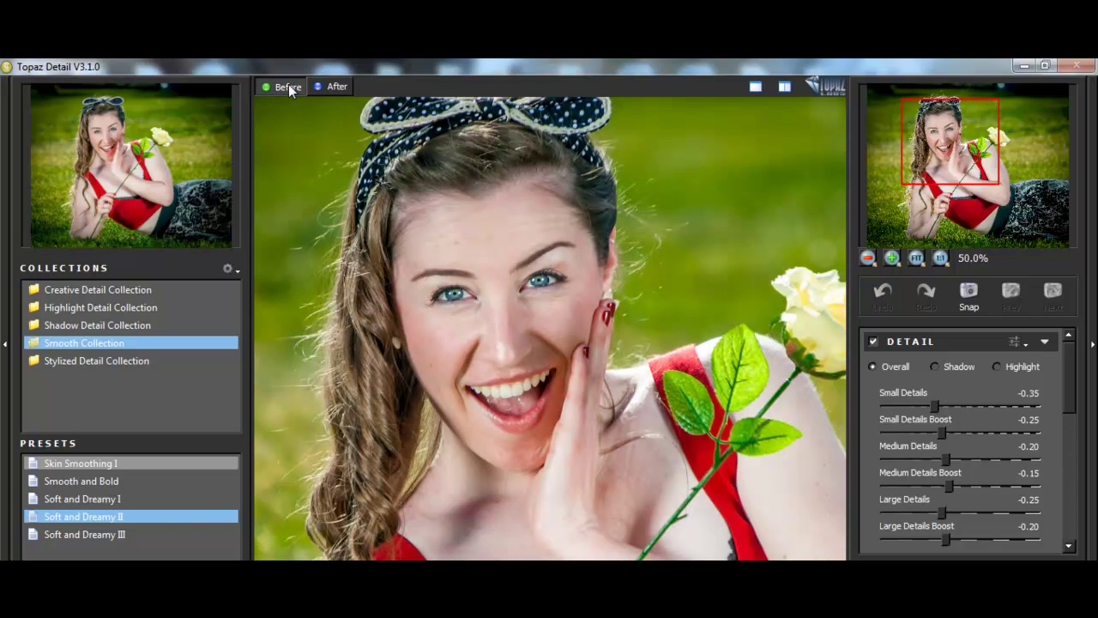
{"action": "left_click", "coordinate": [338, 87]}
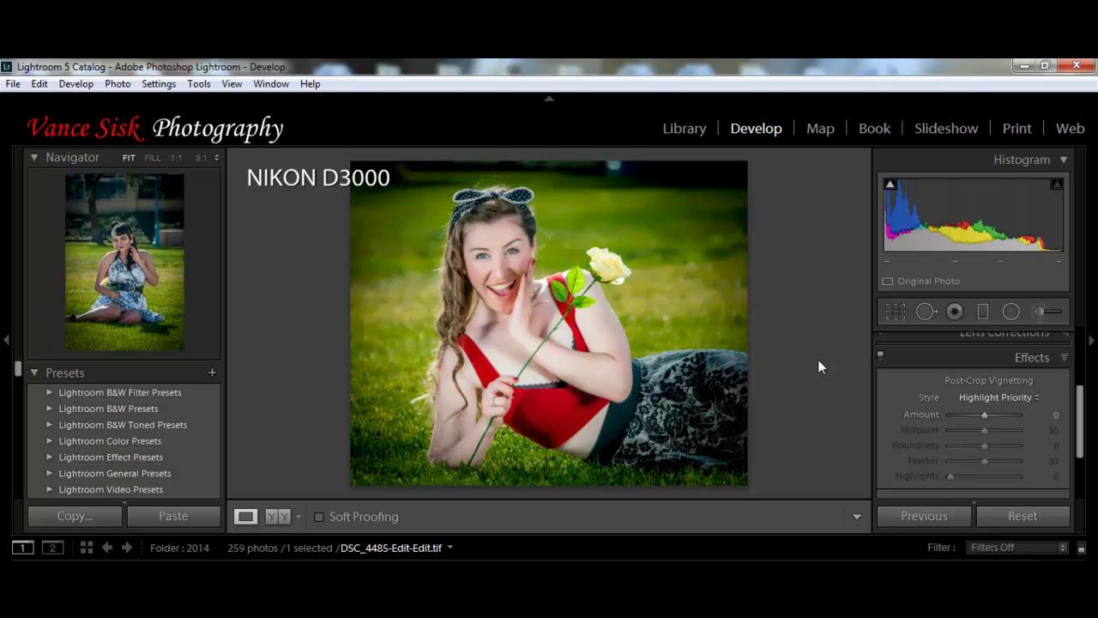
Bring the Basic adjustment section of the edited copy DSC_4485-Edit-Edit.tif into view
{"action": "key", "text": "Right"}
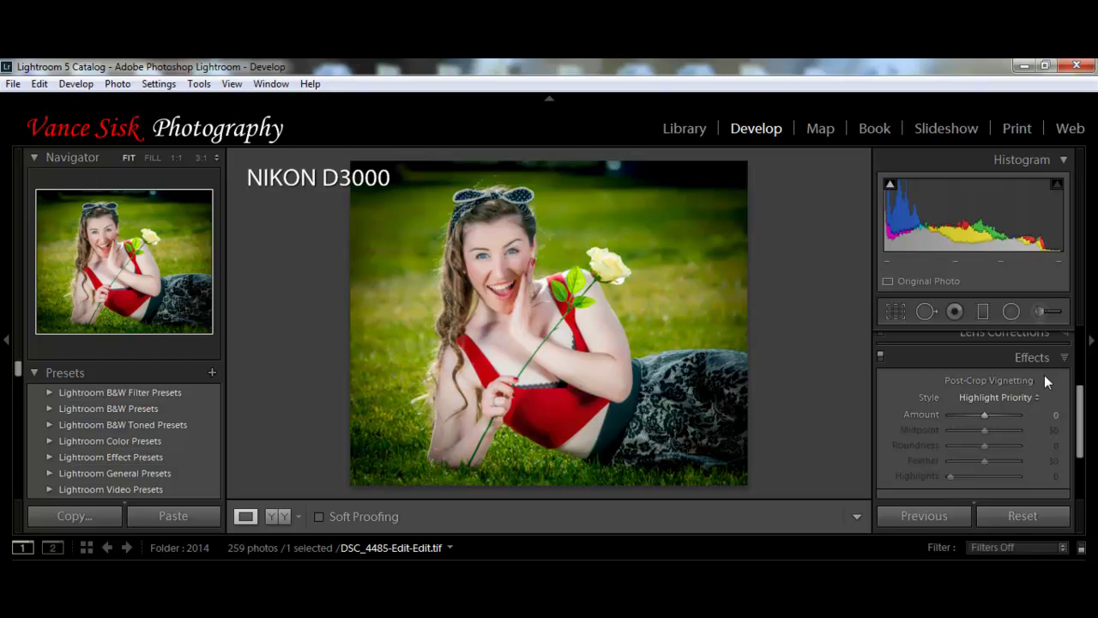
{"action": "left_click_drag", "start_coordinate": [1081, 409], "coordinate": [1086, 329]}
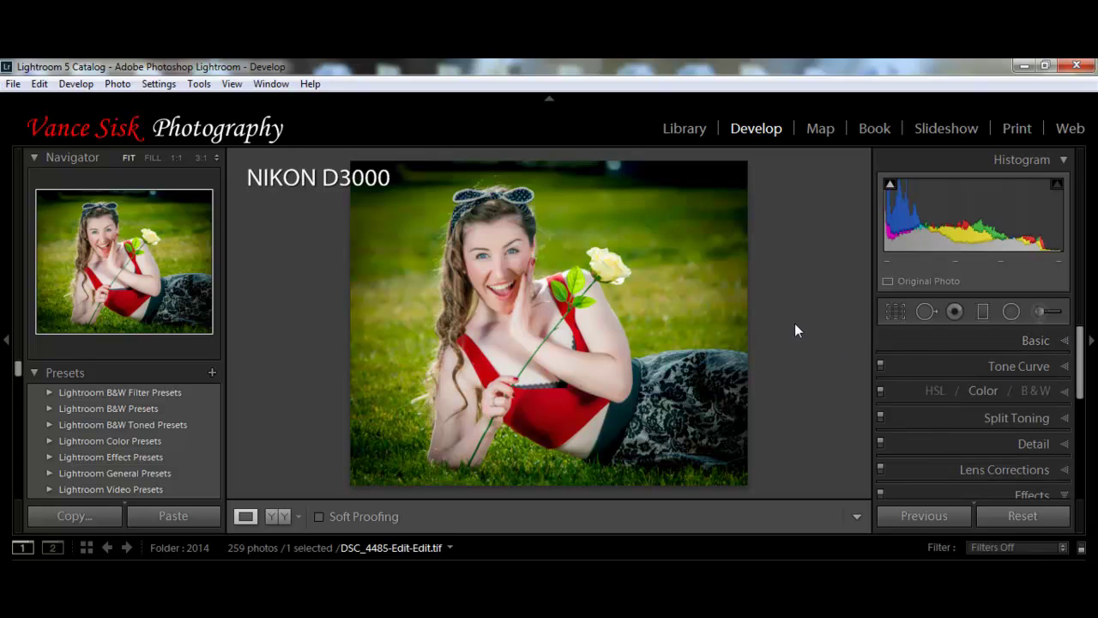